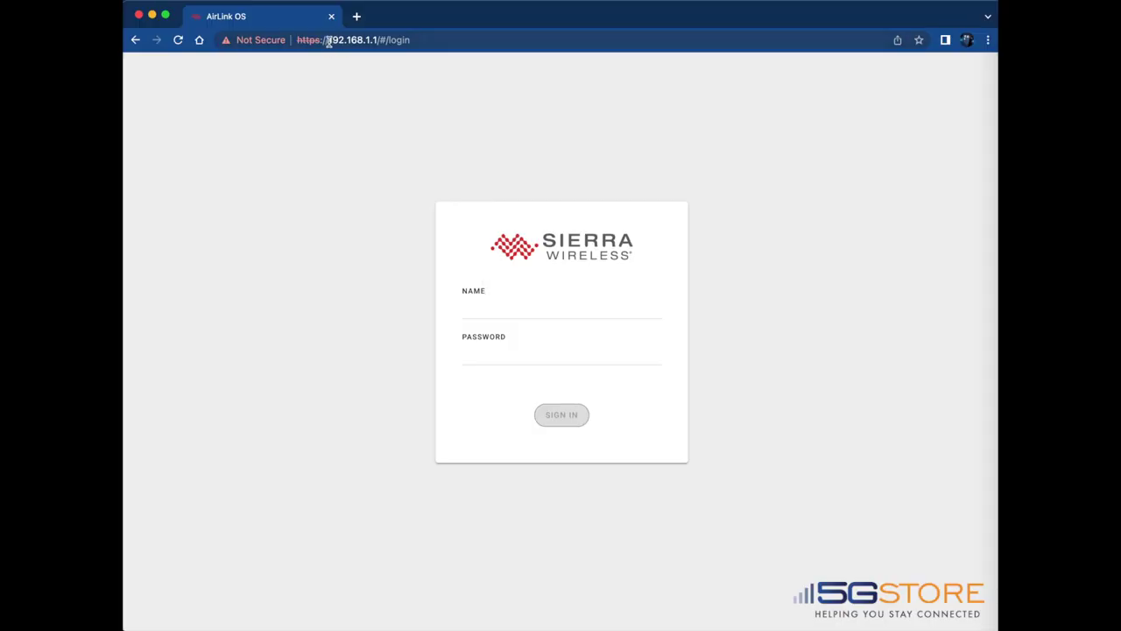
Step: Sign in to the router at 192.168.1.1 with the name admin and the account password
{"action": "left_click_drag", "start_coordinate": [327, 43], "coordinate": [379, 44]}
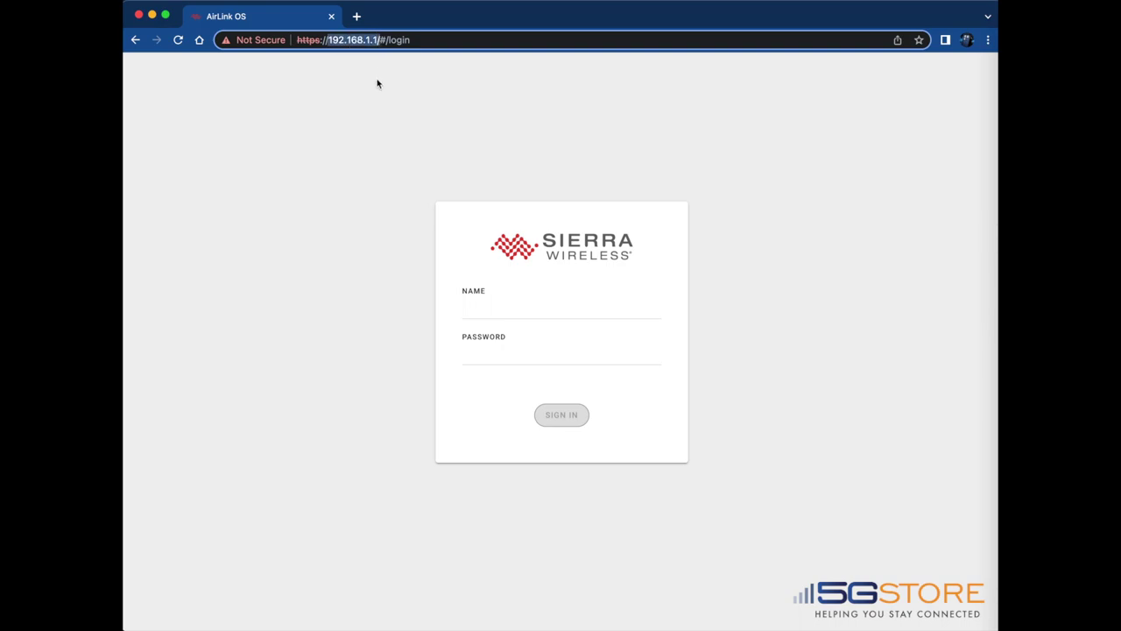
{"action": "left_click", "coordinate": [378, 83]}
{"action": "left_click", "coordinate": [486, 310]}
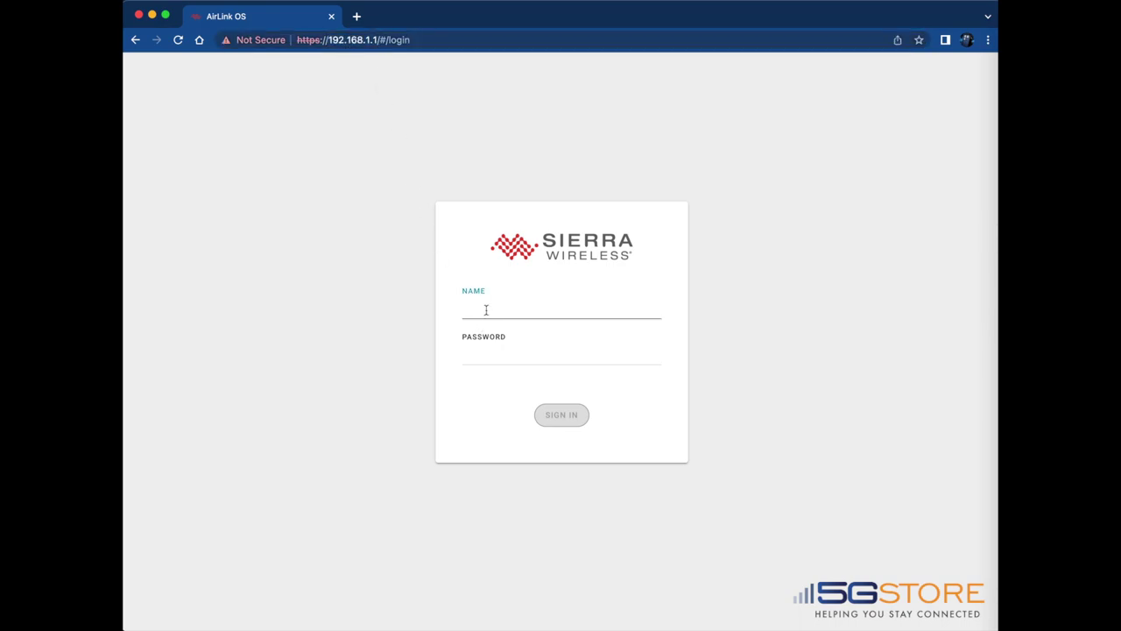
{"action": "type", "text": "admin"}
{"action": "key", "text": "Tab"}
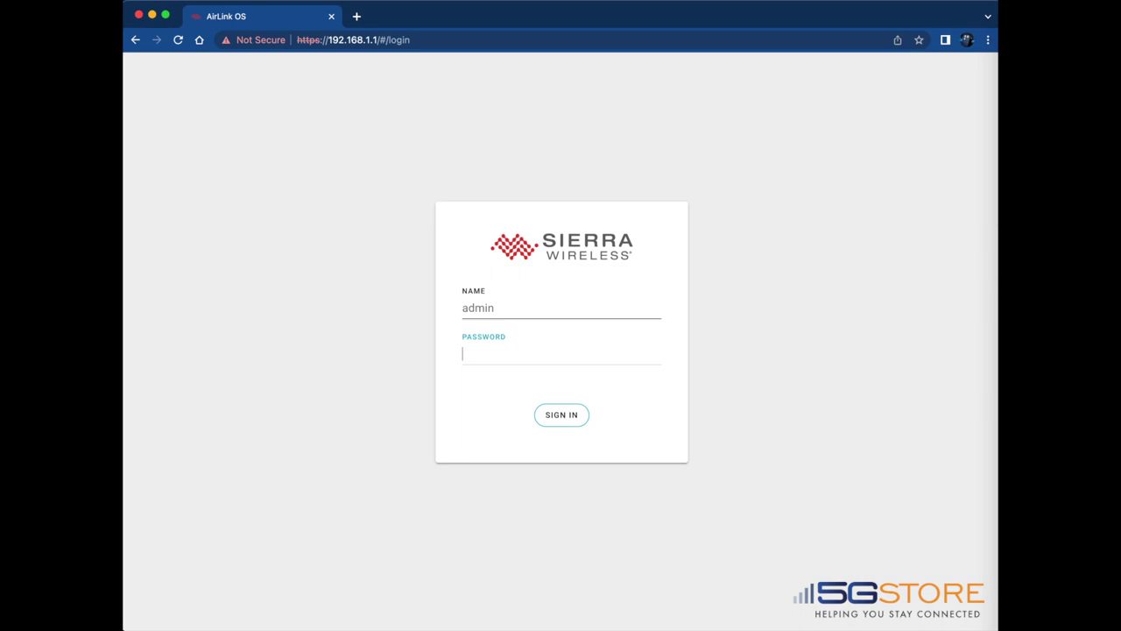
{"action": "type", "text": "••••••••••"}
{"action": "left_click", "coordinate": [550, 420]}
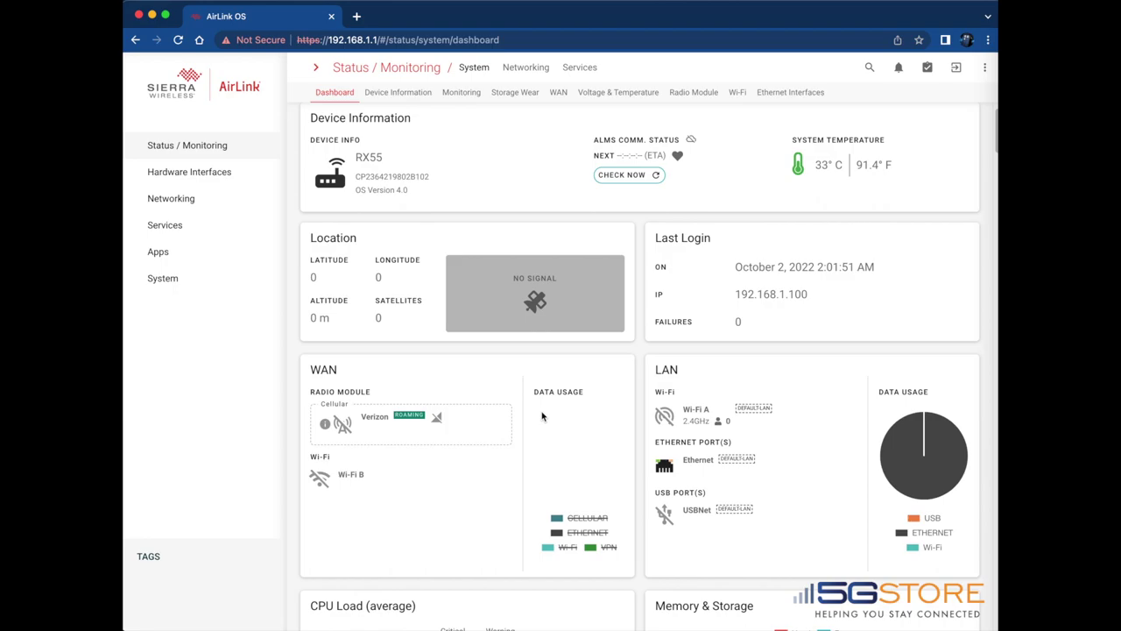
Step: Examine the Status / Monitoring page from the system dashboard through the networking and services sections
{"action": "scroll", "coordinate": [541, 416], "scroll_direction": "down", "scroll_amount": 3}
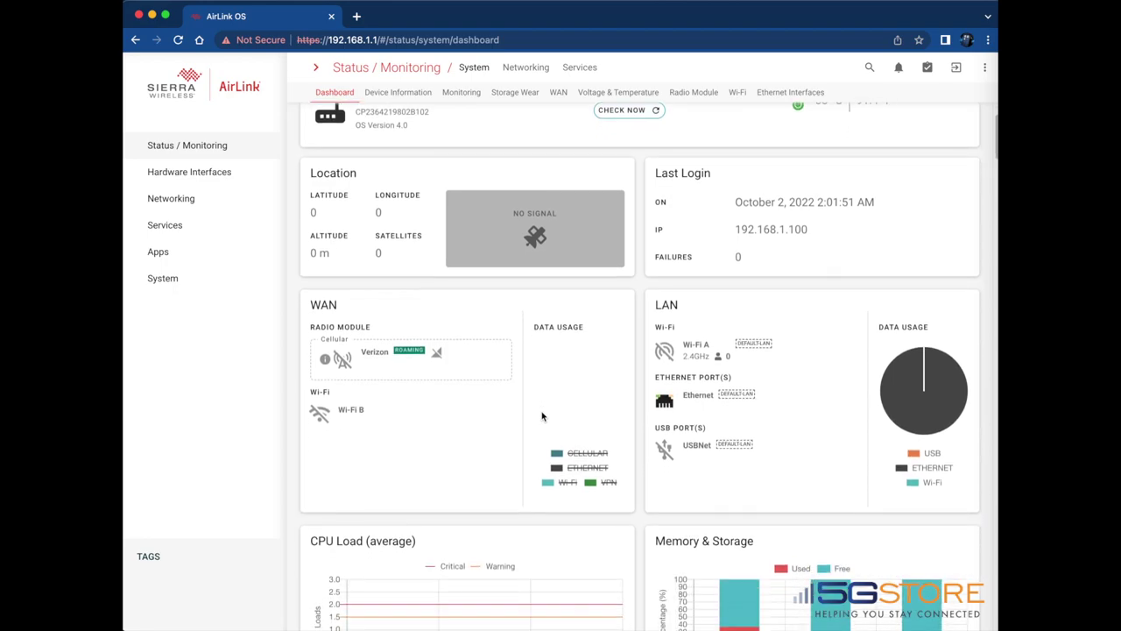
{"action": "scroll", "coordinate": [541, 416], "scroll_direction": "down", "scroll_amount": 8}
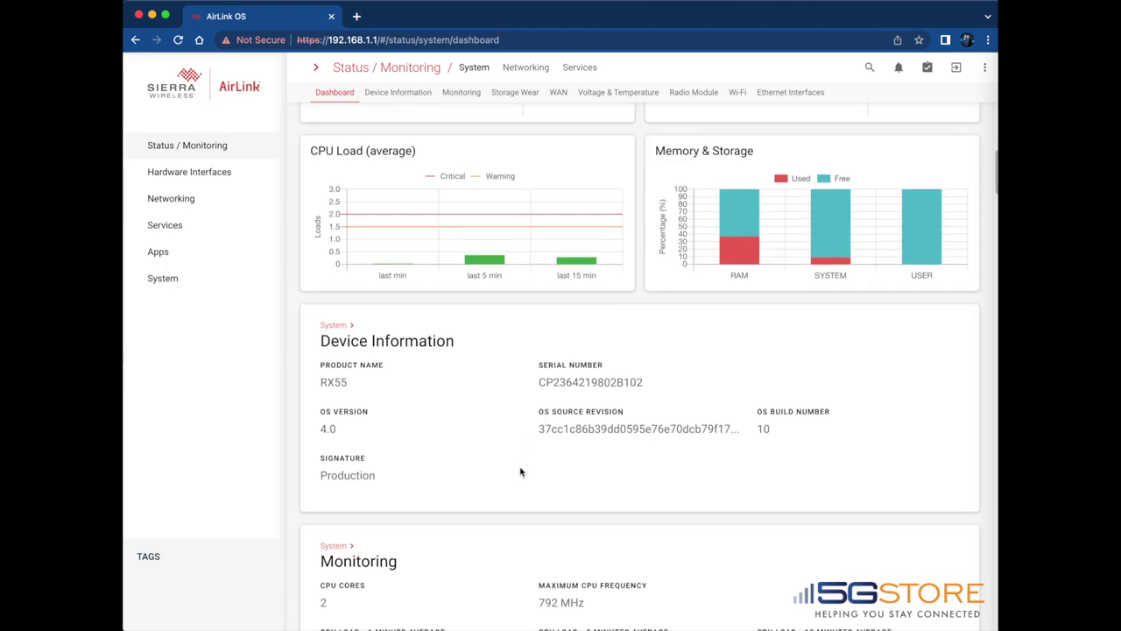
{"action": "scroll", "coordinate": [521, 479], "scroll_direction": "down", "scroll_amount": 5}
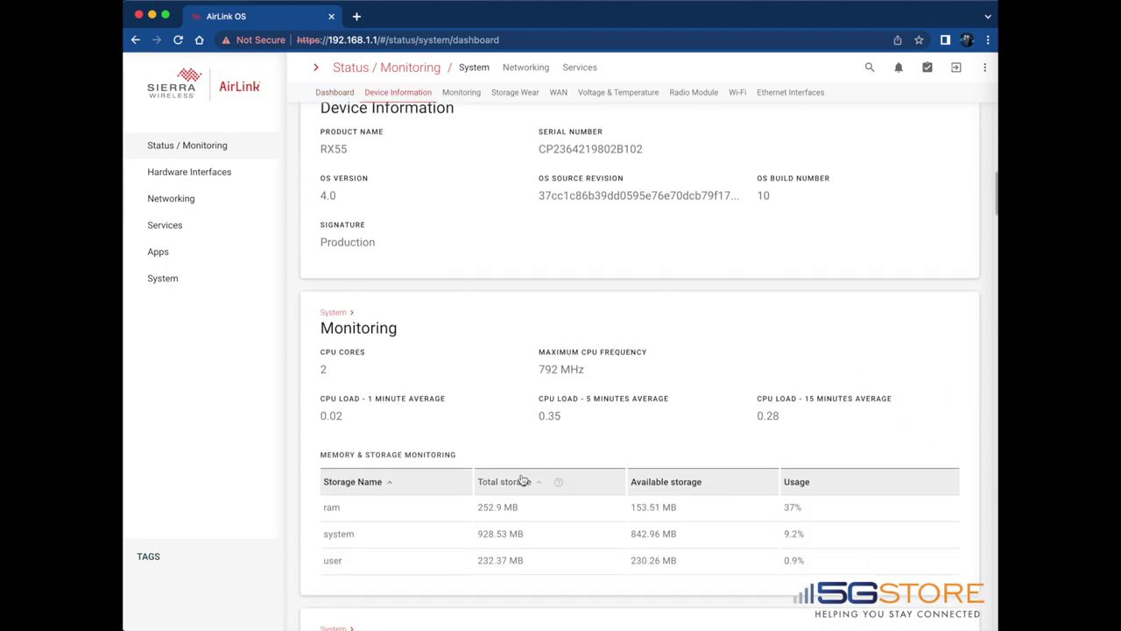
{"action": "scroll", "coordinate": [521, 479], "scroll_direction": "down", "scroll_amount": 5}
{"action": "scroll", "coordinate": [521, 480], "scroll_direction": "down", "scroll_amount": 10}
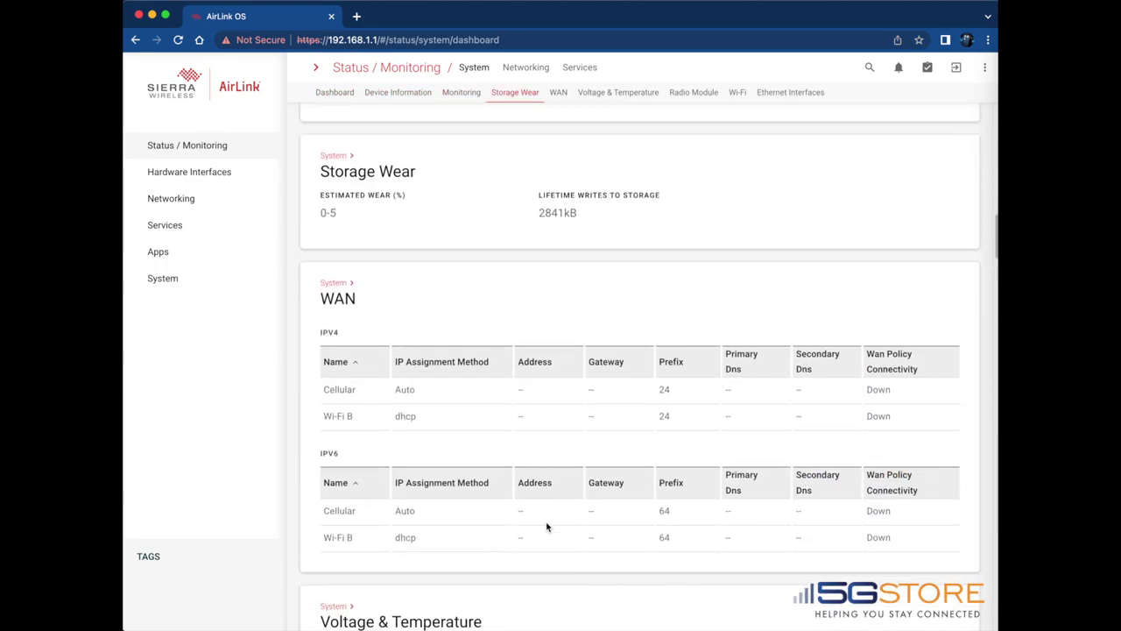
{"action": "scroll", "coordinate": [546, 526], "scroll_direction": "down", "scroll_amount": 20}
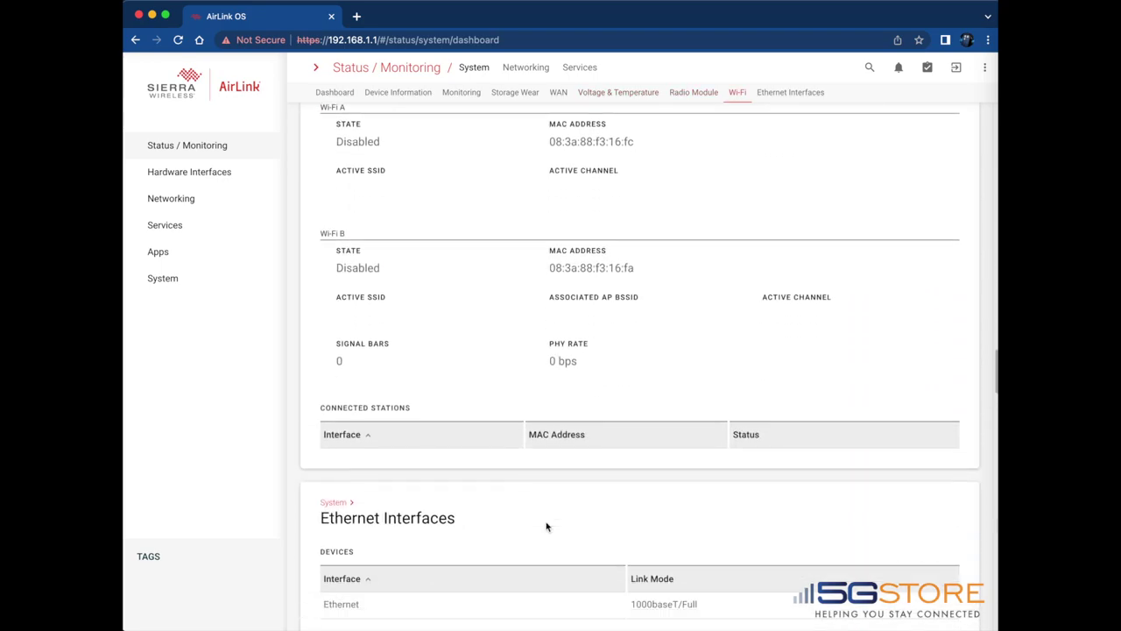
{"action": "scroll", "coordinate": [547, 527], "scroll_direction": "down", "scroll_amount": 20}
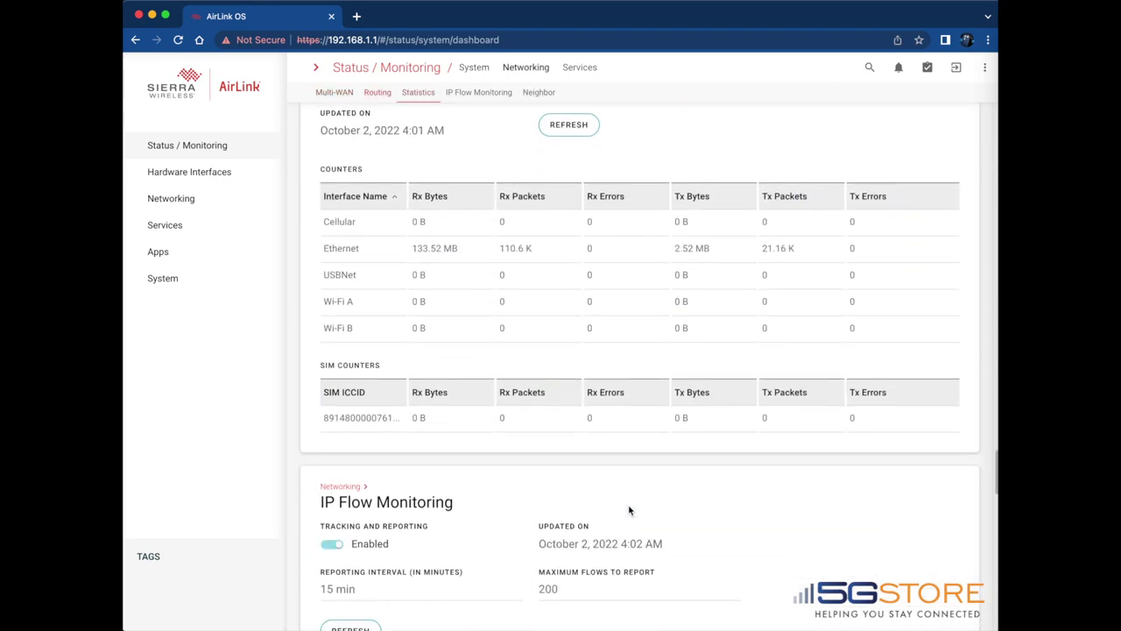
{"action": "scroll", "coordinate": [629, 511], "scroll_direction": "down", "scroll_amount": 20}
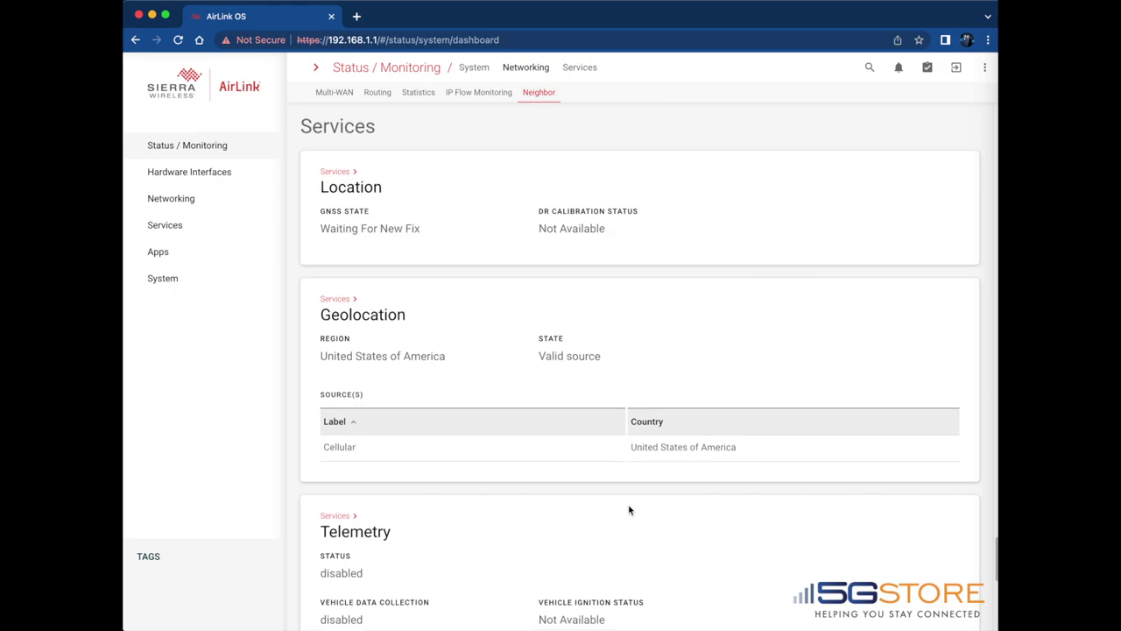
Step: In the Cellular Interfaces configuration under Hardware Interfaces, set the APN mode to Manual with APN mw01.vzwstatic and save
{"action": "left_click", "coordinate": [198, 174]}
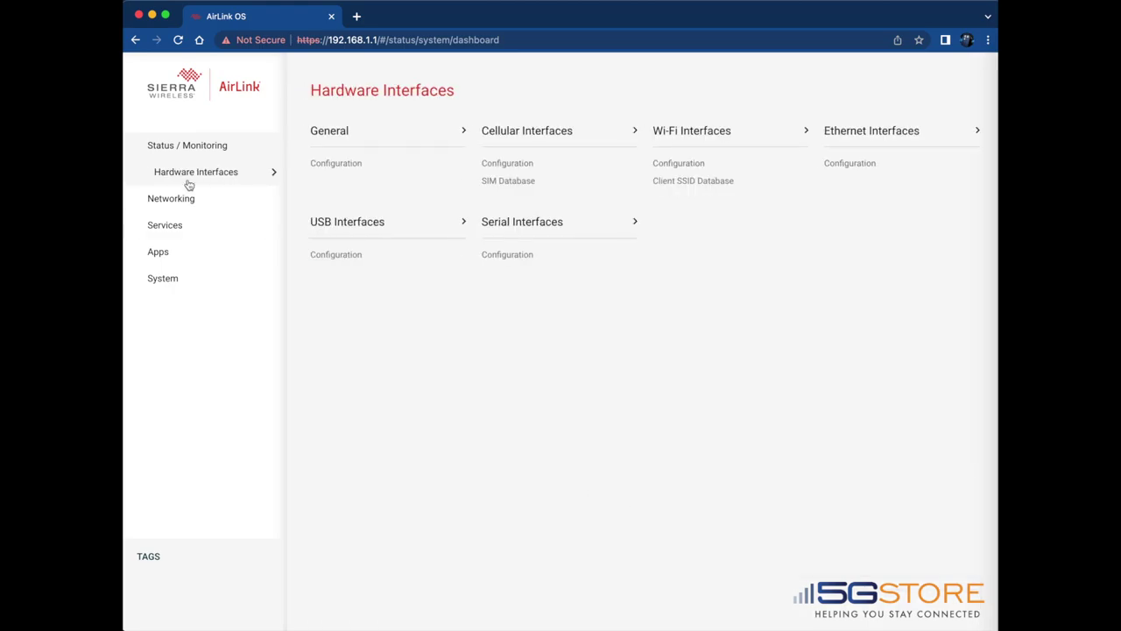
{"action": "left_click", "coordinate": [367, 181]}
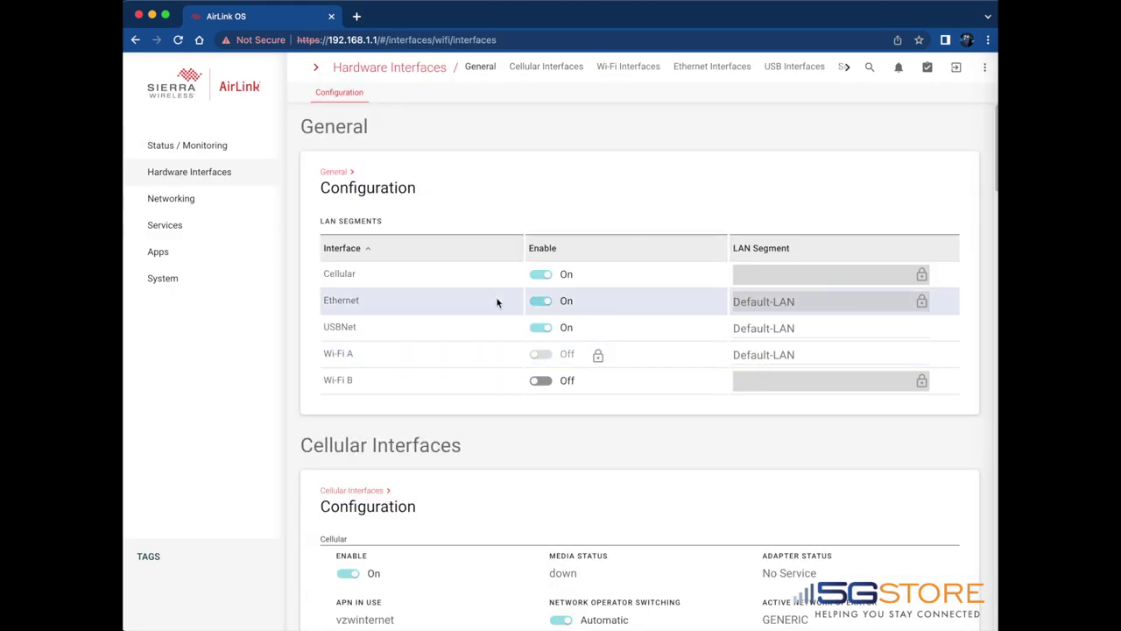
{"action": "scroll", "coordinate": [496, 302], "scroll_direction": "down", "scroll_amount": 3}
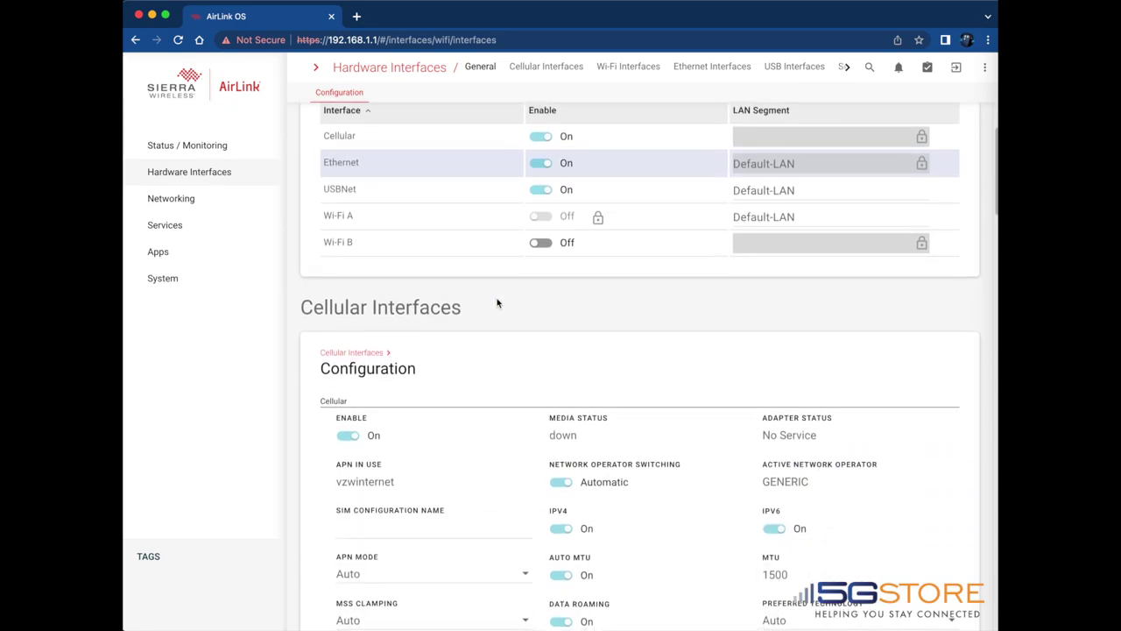
{"action": "scroll", "coordinate": [497, 303], "scroll_direction": "down", "scroll_amount": 1}
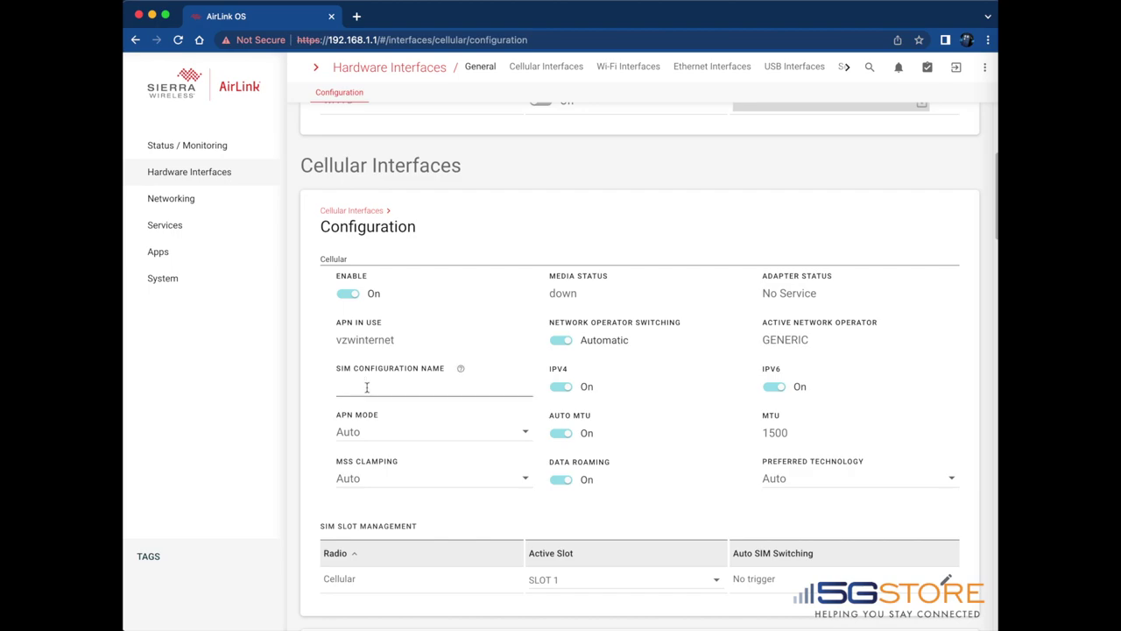
{"action": "left_click", "coordinate": [526, 436]}
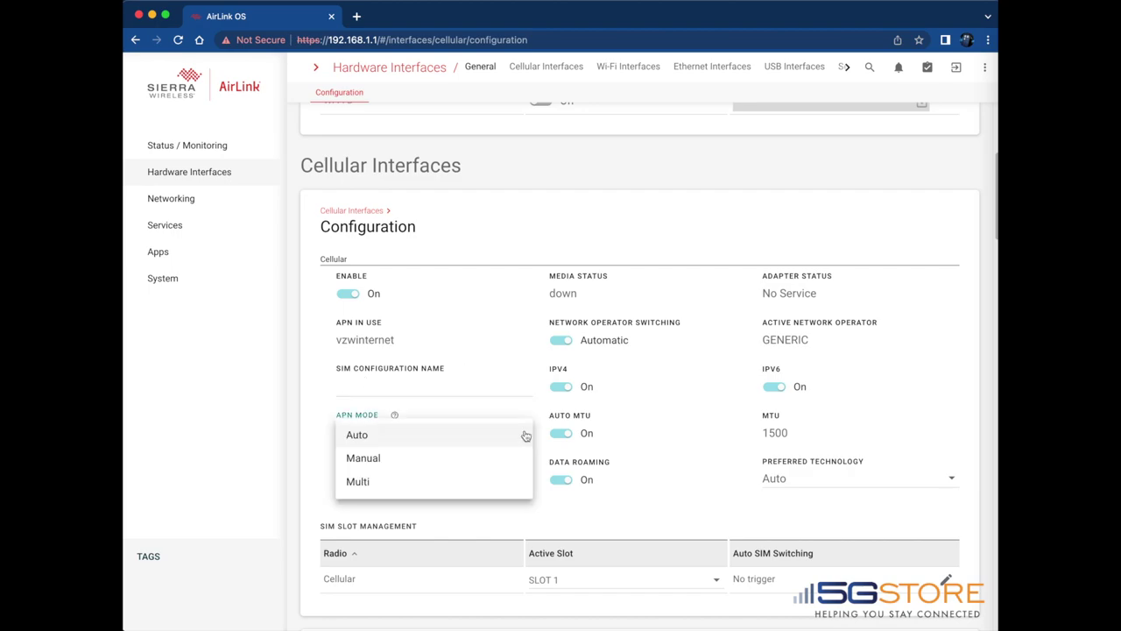
{"action": "left_click", "coordinate": [406, 462]}
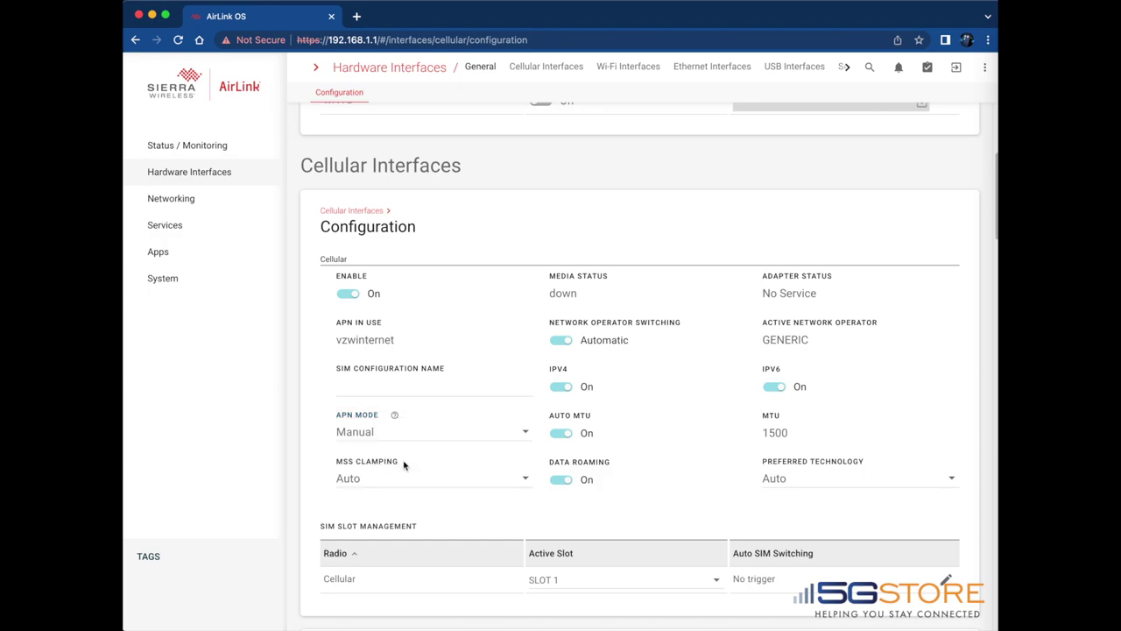
{"action": "left_click", "coordinate": [554, 433]}
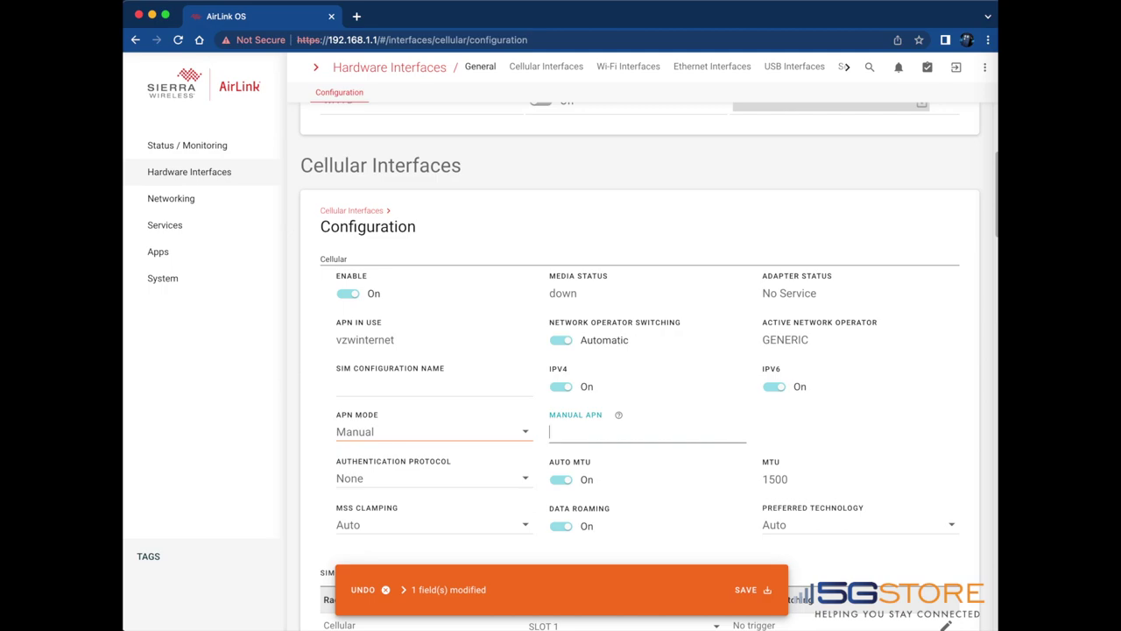
{"action": "type", "text": "mw01.vzwstatic"}
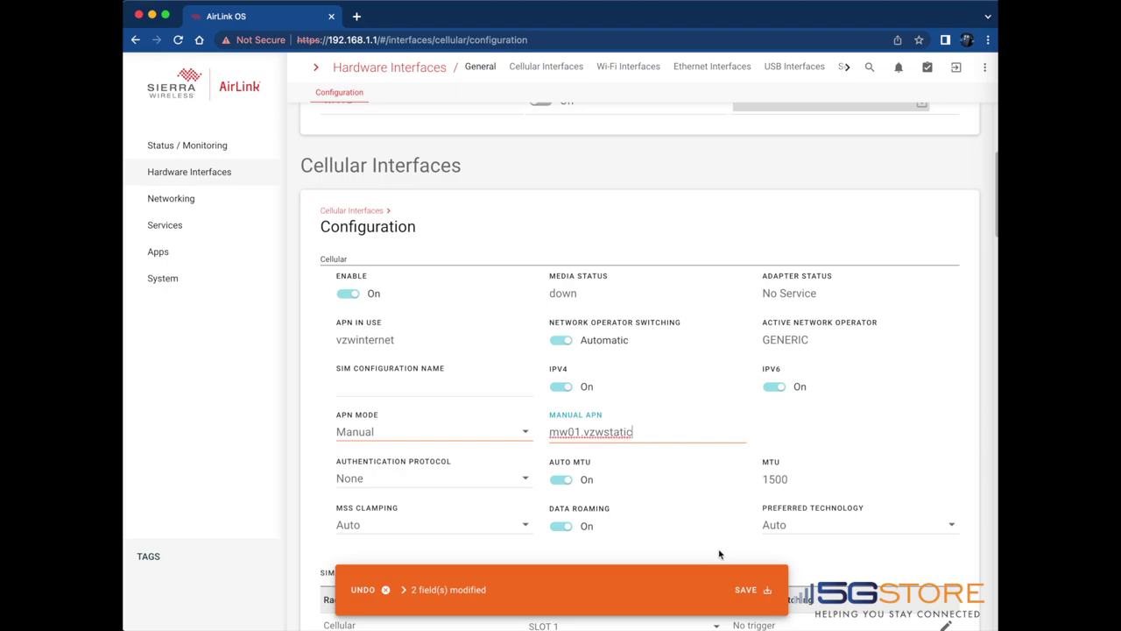
{"action": "left_click", "coordinate": [748, 590]}
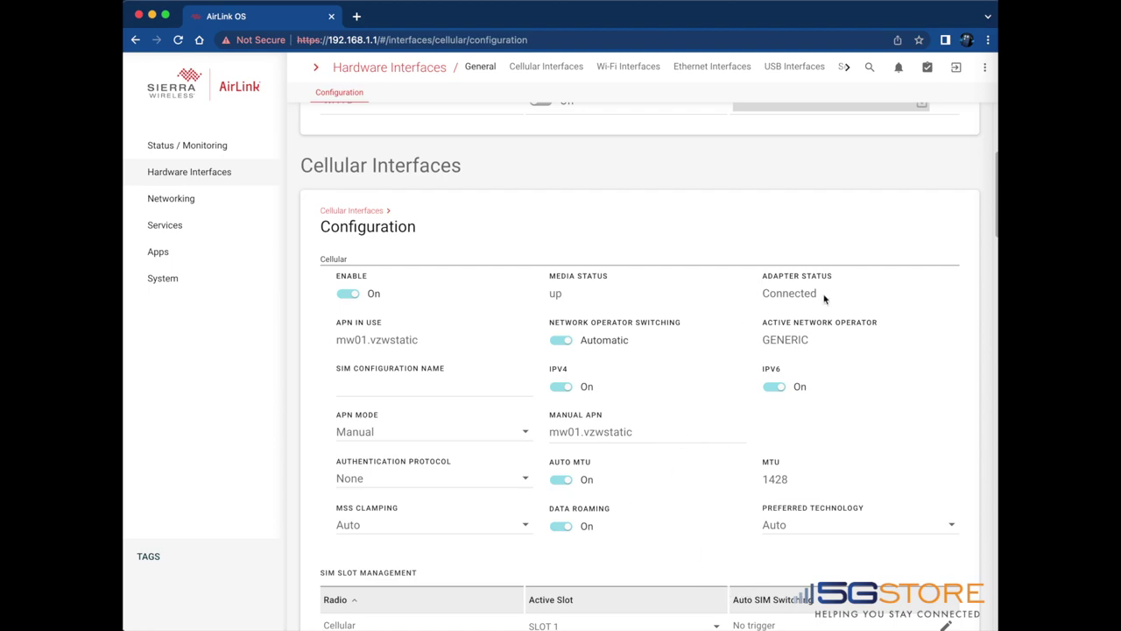
Step: Open the system dashboard under Status / Monitoring to check the cellular connection
{"action": "left_click", "coordinate": [188, 146]}
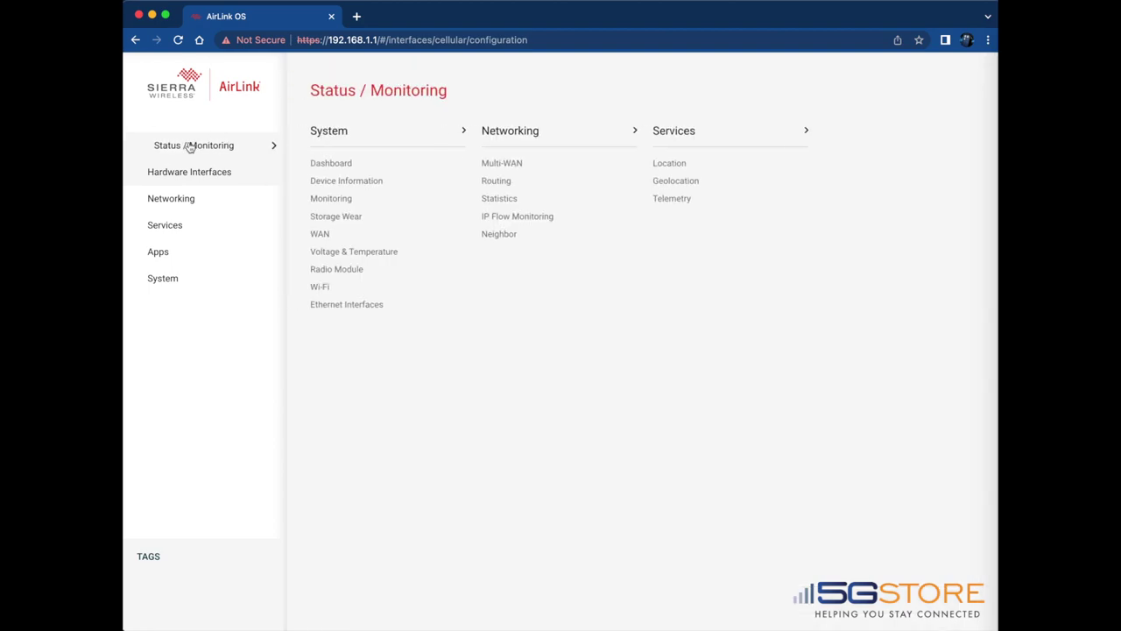
{"action": "left_click", "coordinate": [330, 164]}
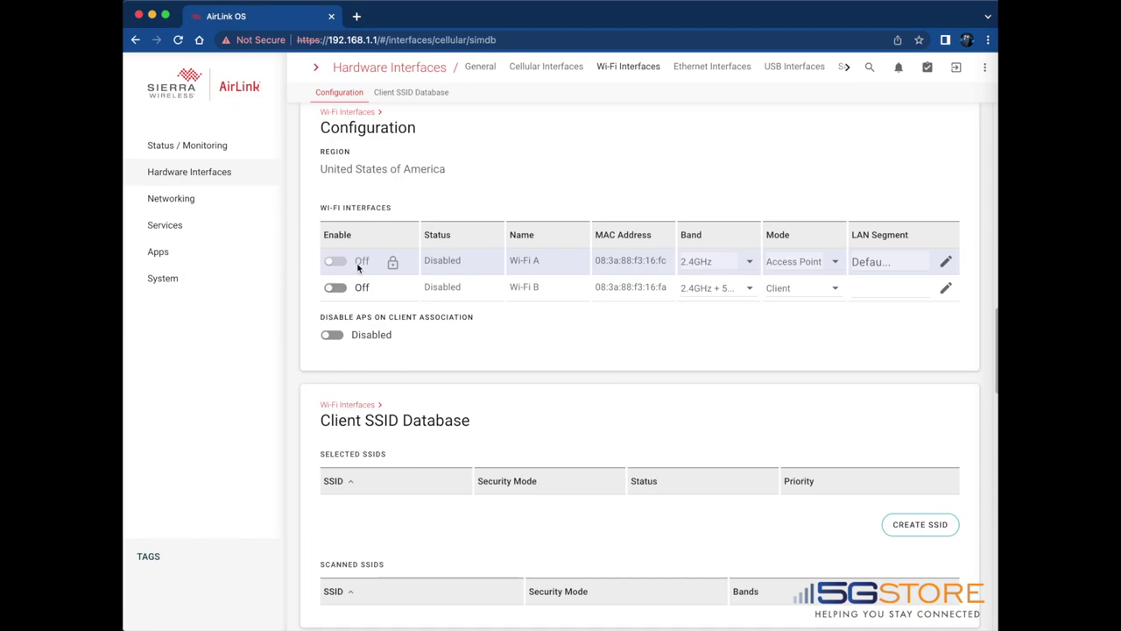
Step: Open the Wi-Fi A interface for editing, enable it and set its SSID to RX55
{"action": "mouse_move", "coordinate": [393, 265]}
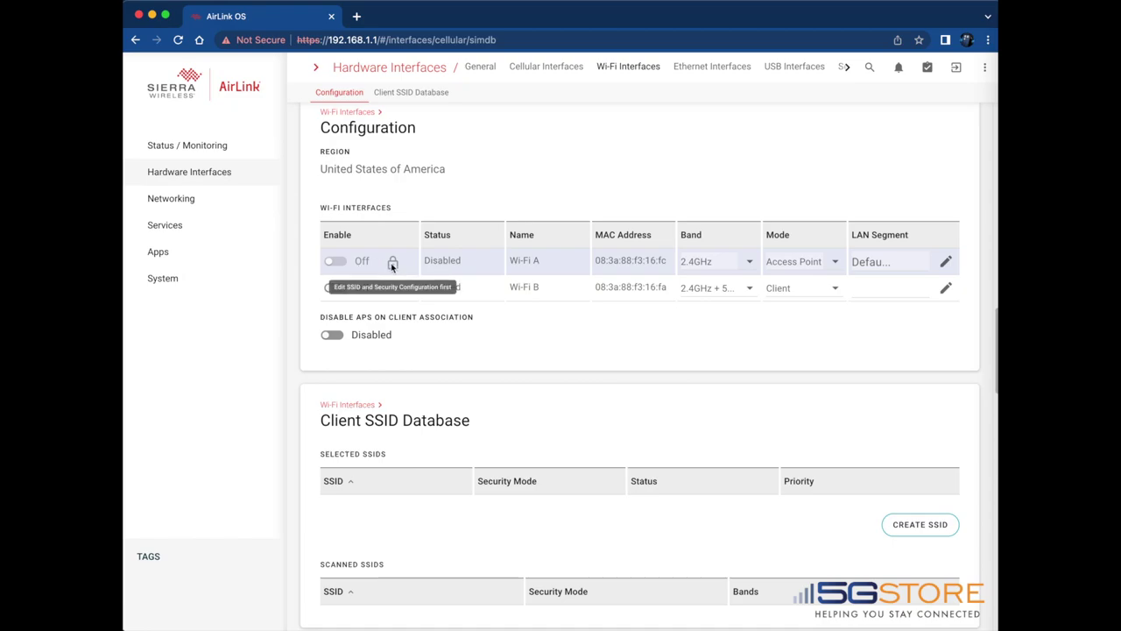
{"action": "left_click", "coordinate": [946, 262]}
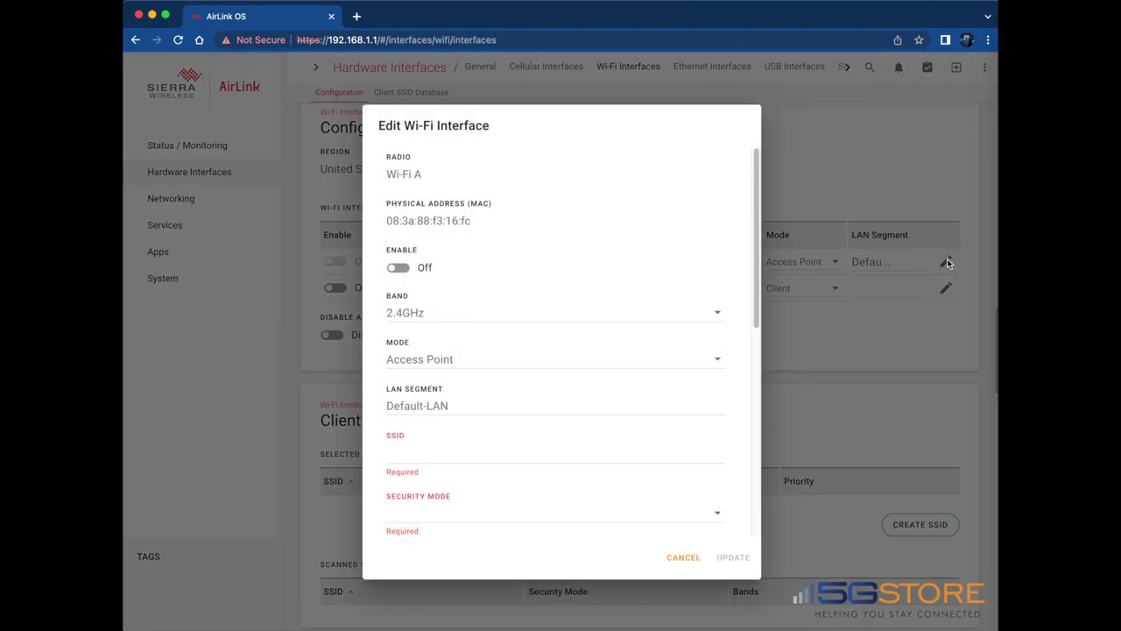
{"action": "left_click", "coordinate": [400, 268]}
{"action": "left_click", "coordinate": [415, 450]}
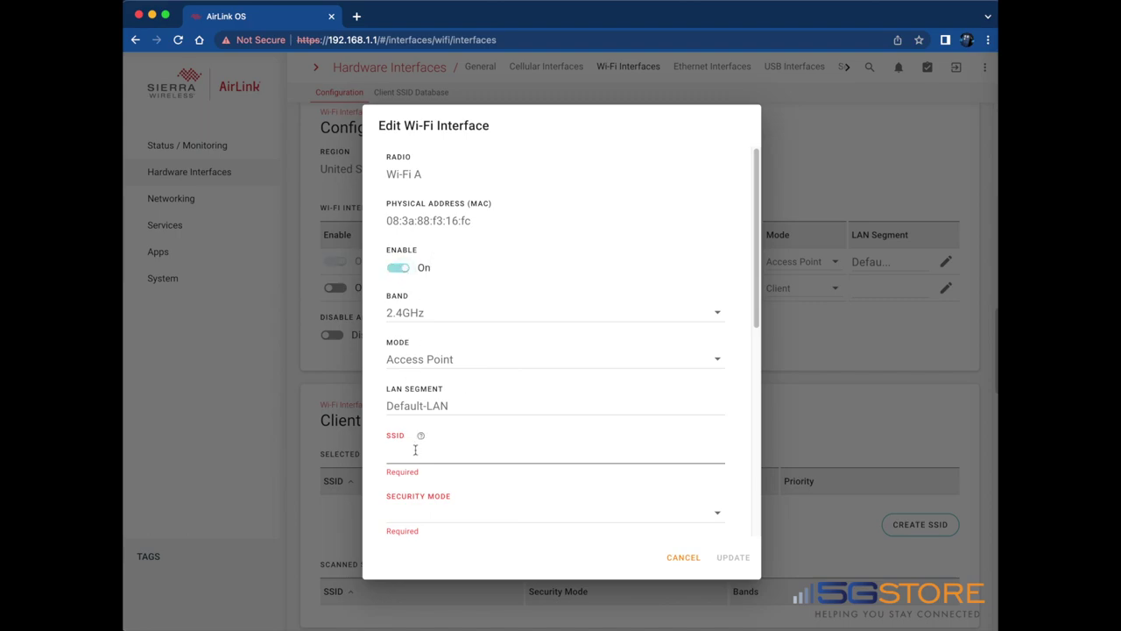
{"action": "type", "text": "RX55"}
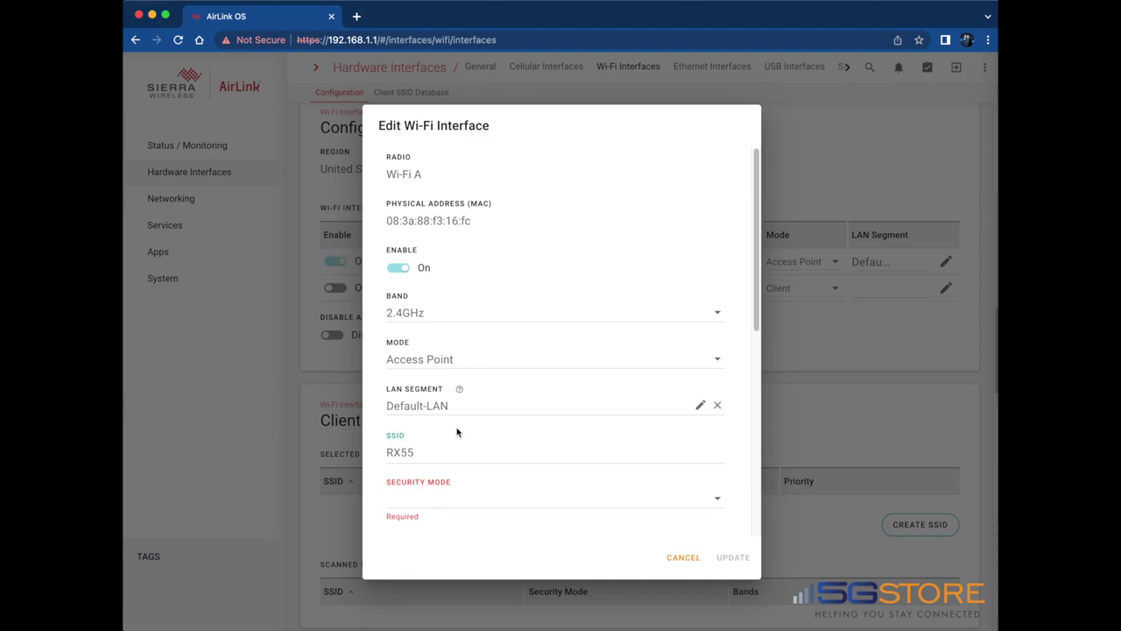
Step: Set the Wi-Fi A security mode to WPA3 and enter the security passphrase
{"action": "scroll", "coordinate": [457, 432], "scroll_direction": "down", "scroll_amount": 3}
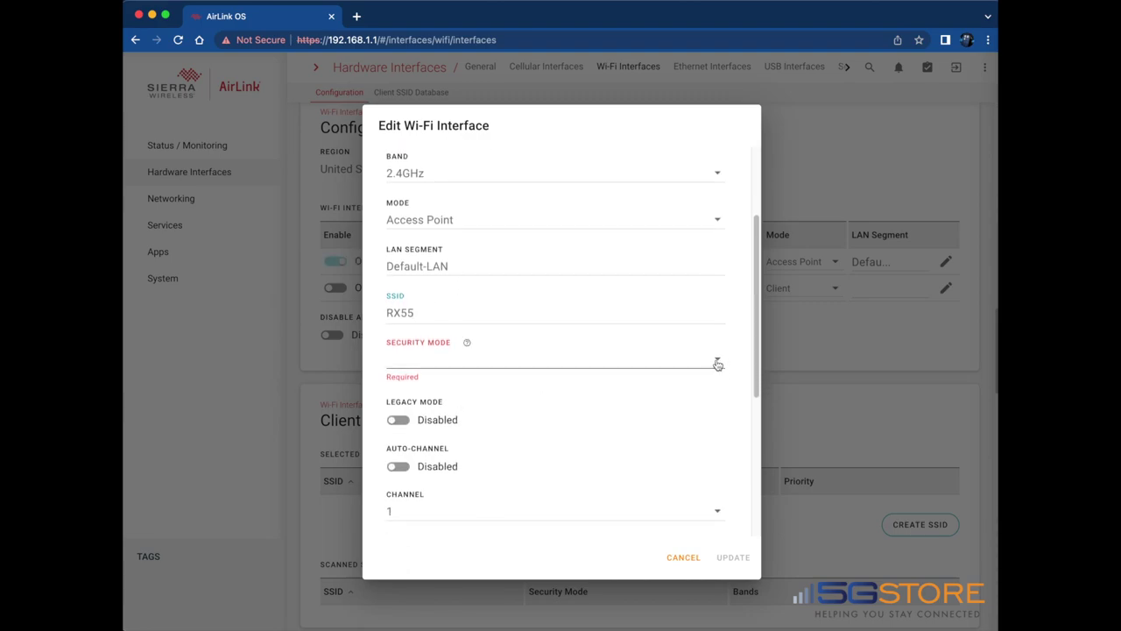
{"action": "left_click", "coordinate": [717, 364]}
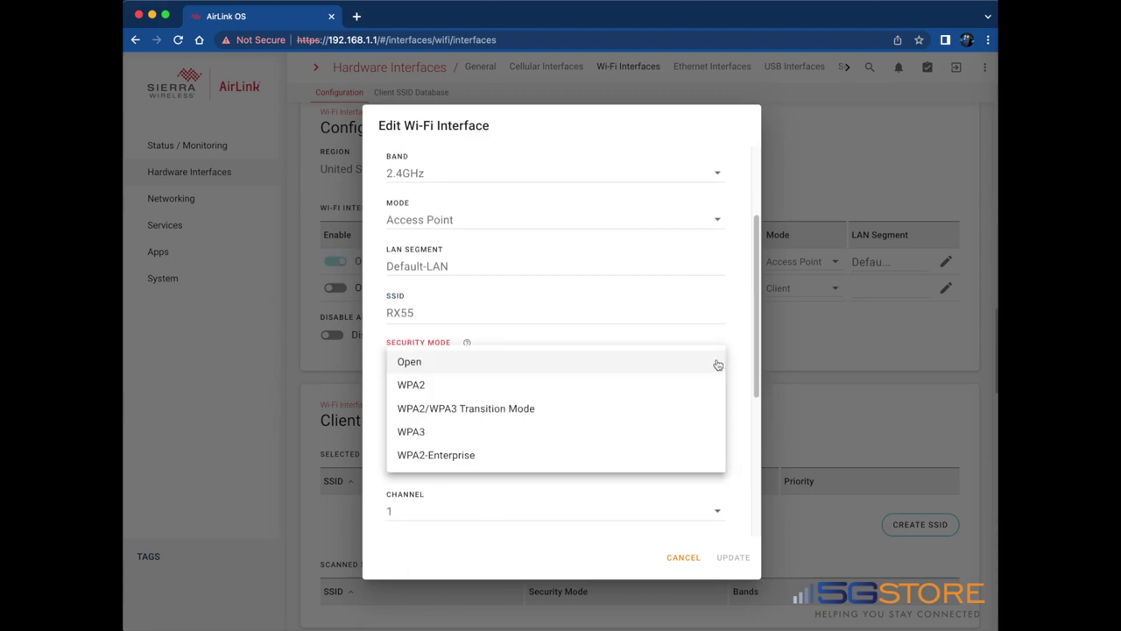
{"action": "left_click", "coordinate": [411, 433]}
{"action": "left_click", "coordinate": [438, 405]}
{"action": "type", "text": "••••"}
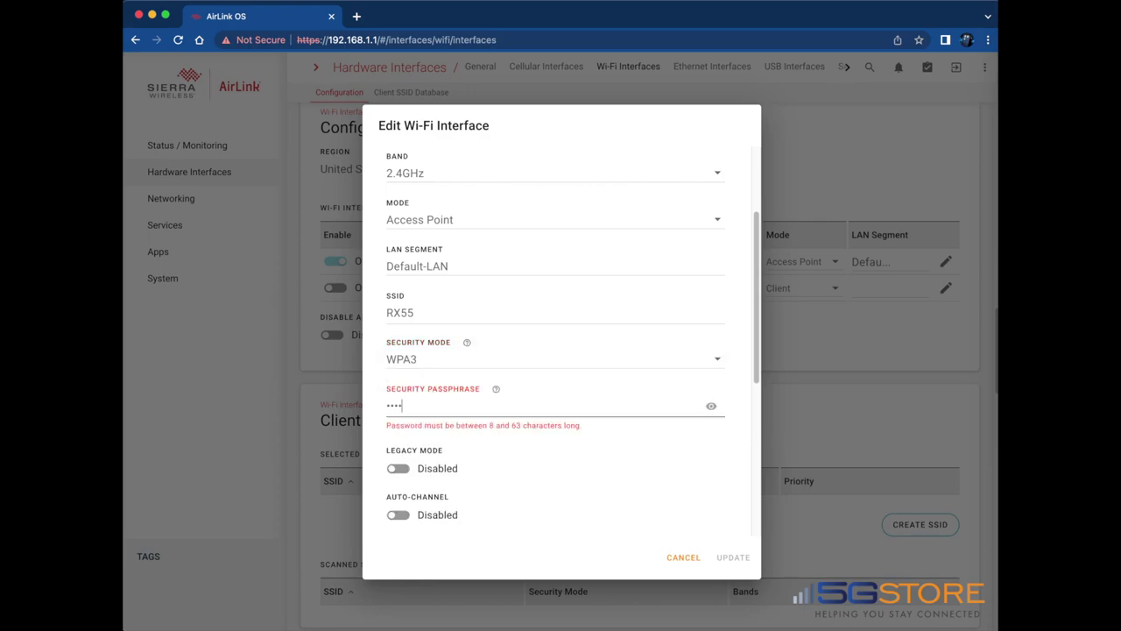
{"action": "type", "text": "••••••••"}
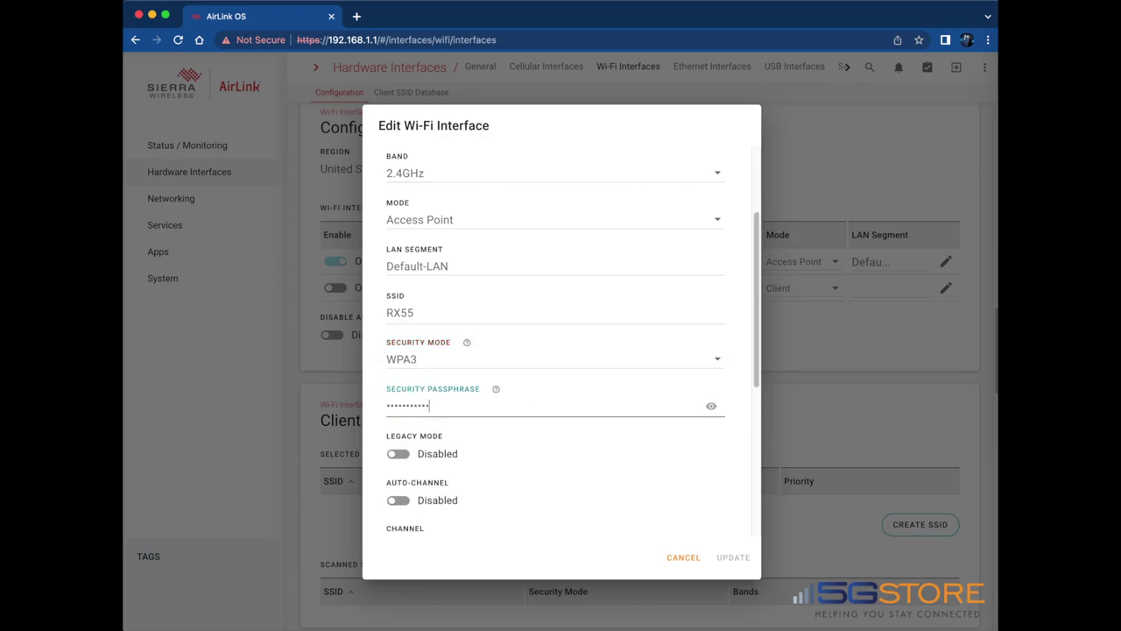
Step: Review the remaining Wi-Fi A options, including the available channels, SSID broadcast, client limit and MSS clamping
{"action": "scroll", "coordinate": [464, 462], "scroll_direction": "down", "scroll_amount": 1}
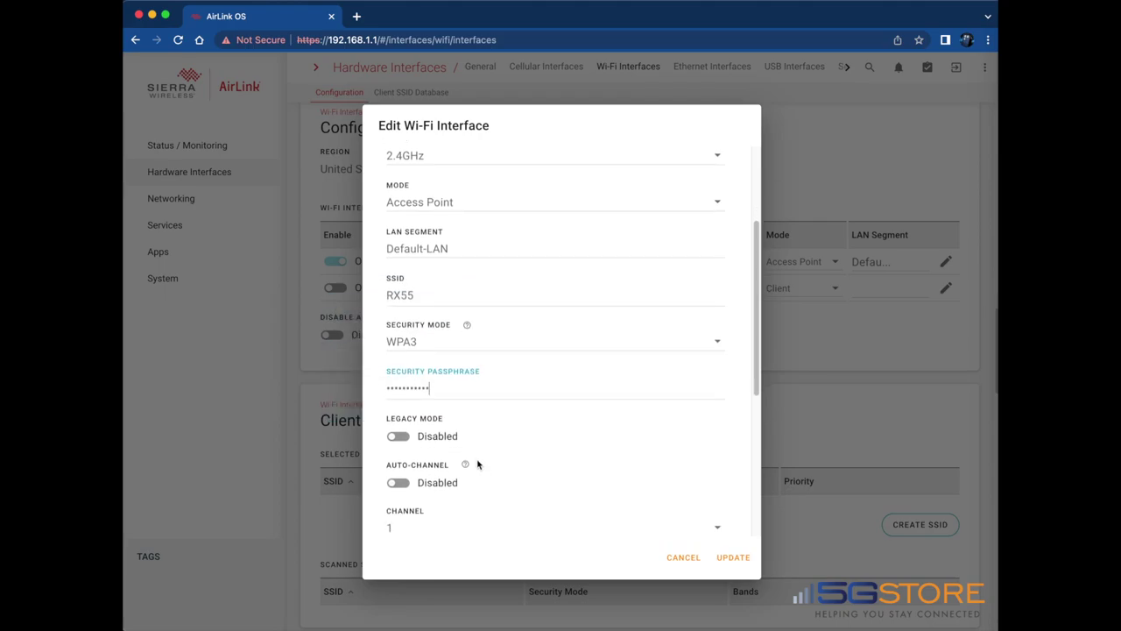
{"action": "scroll", "coordinate": [477, 465], "scroll_direction": "down", "scroll_amount": 3}
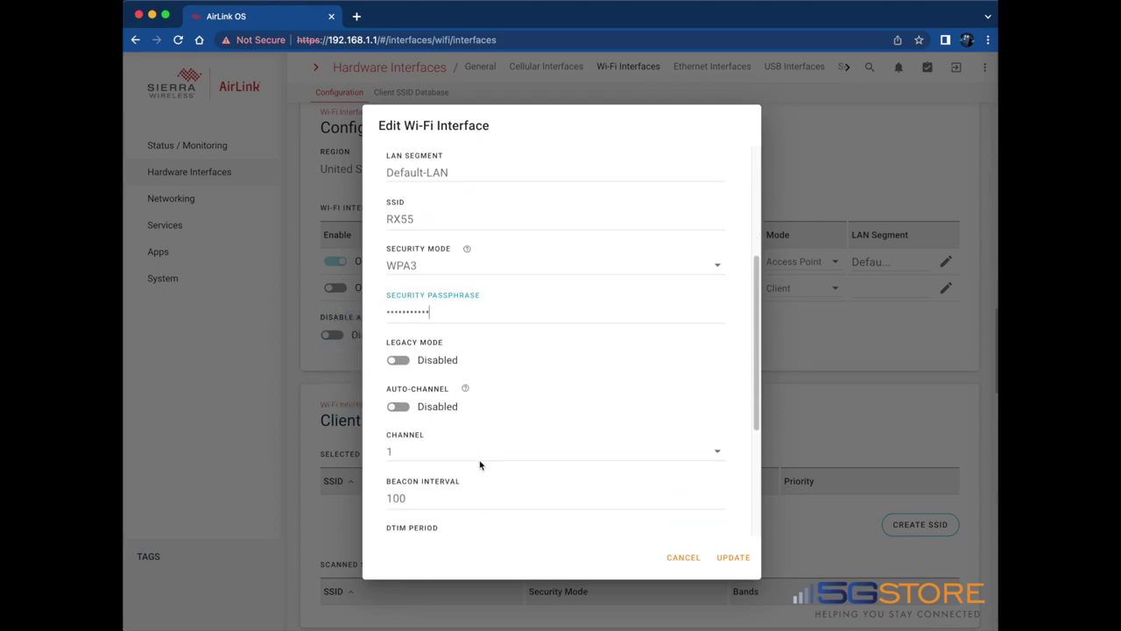
{"action": "scroll", "coordinate": [480, 465], "scroll_direction": "down", "scroll_amount": 3}
{"action": "left_click", "coordinate": [716, 382]}
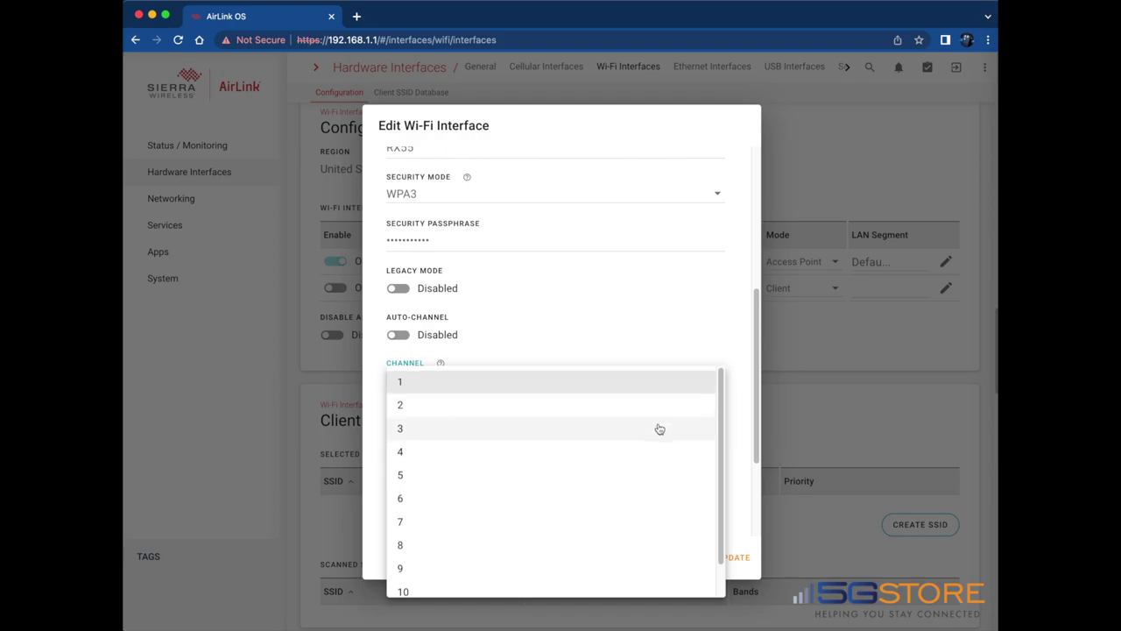
{"action": "scroll", "coordinate": [658, 428], "scroll_direction": "down", "scroll_amount": 2}
{"action": "scroll", "coordinate": [657, 428], "scroll_direction": "up", "scroll_amount": 2}
{"action": "left_click", "coordinate": [706, 351]}
{"action": "scroll", "coordinate": [662, 460], "scroll_direction": "down", "scroll_amount": 2}
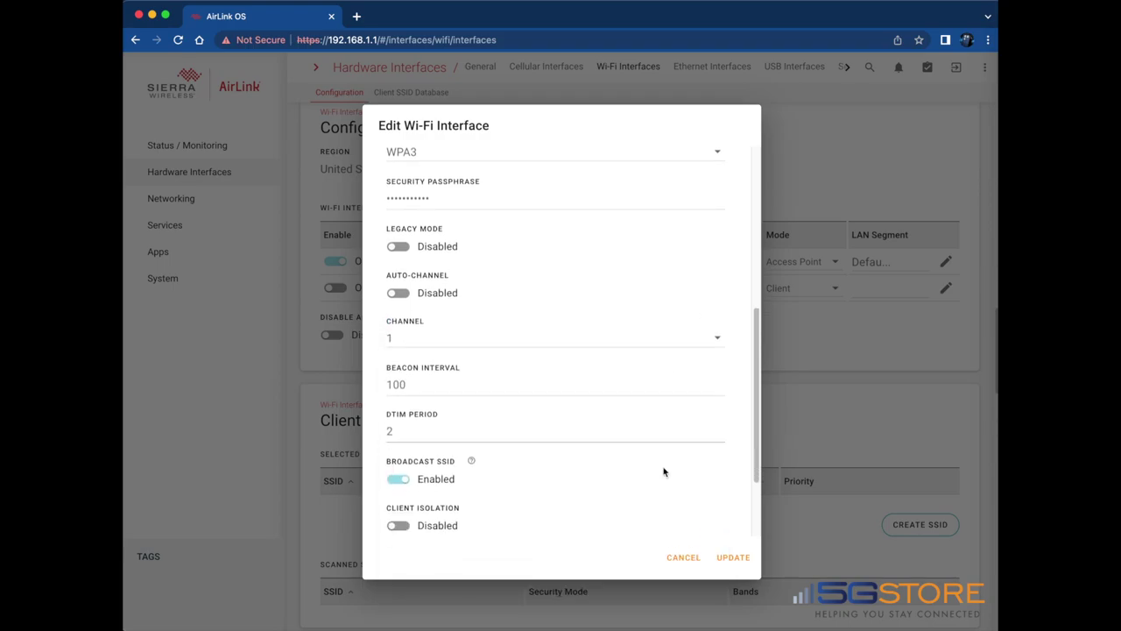
{"action": "scroll", "coordinate": [664, 472], "scroll_direction": "down", "scroll_amount": 4}
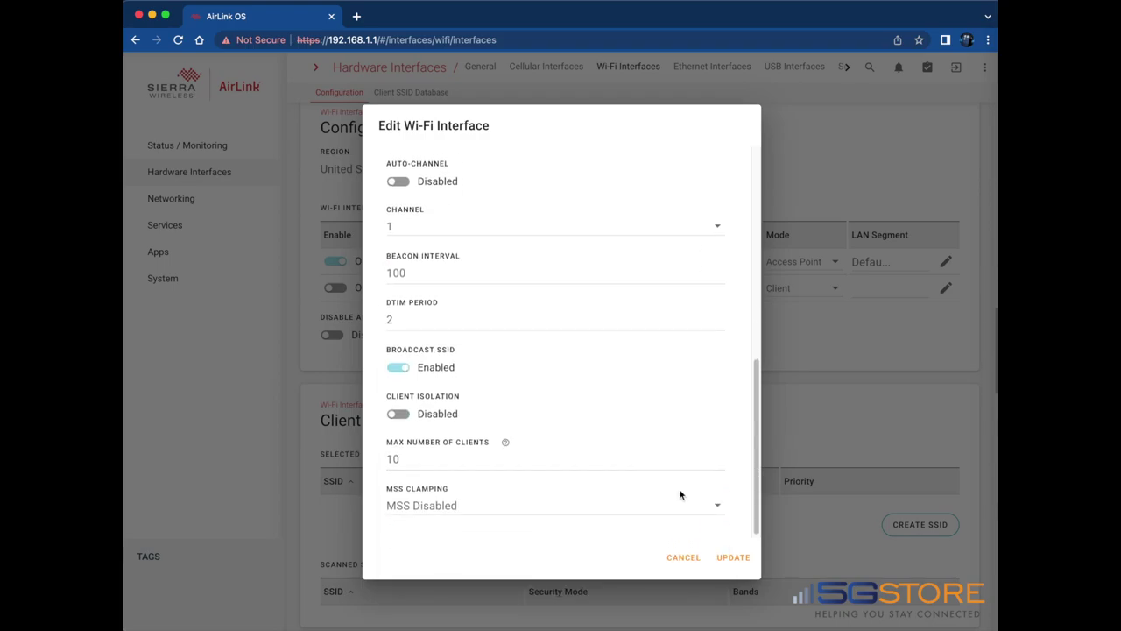
Step: Limit Wi-Fi A to a maximum of 5 clients, update the interface and save the modified fields
{"action": "left_click", "coordinate": [720, 465]}
{"action": "left_click", "coordinate": [720, 466]}
{"action": "left_click", "coordinate": [721, 466]}
{"action": "left_click", "coordinate": [720, 466]}
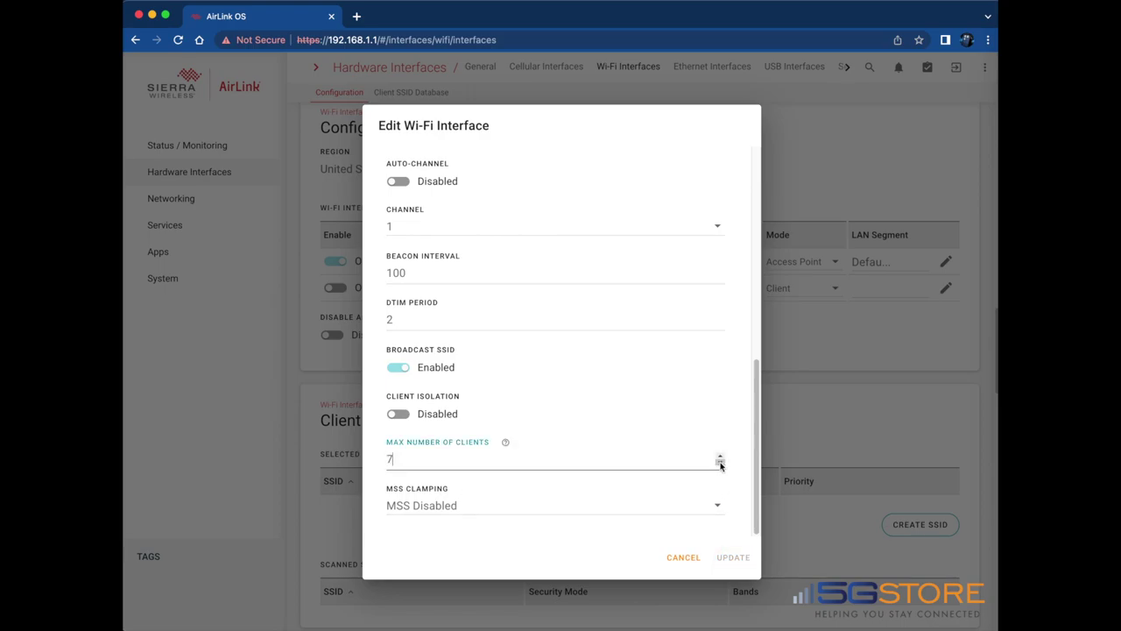
{"action": "left_click", "coordinate": [720, 466]}
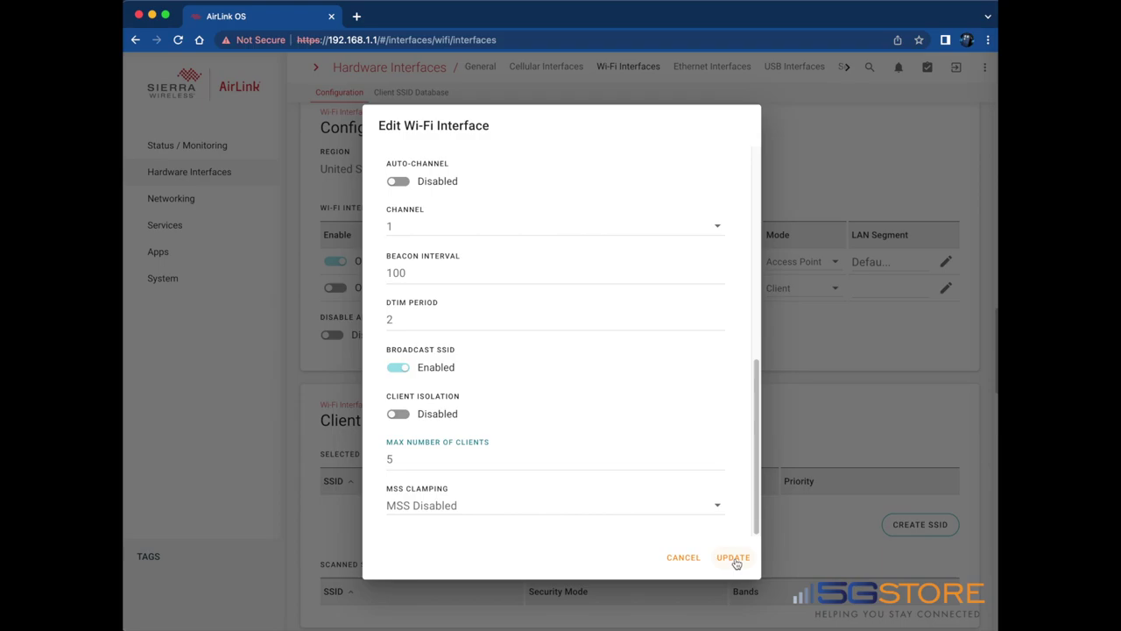
{"action": "left_click", "coordinate": [733, 557]}
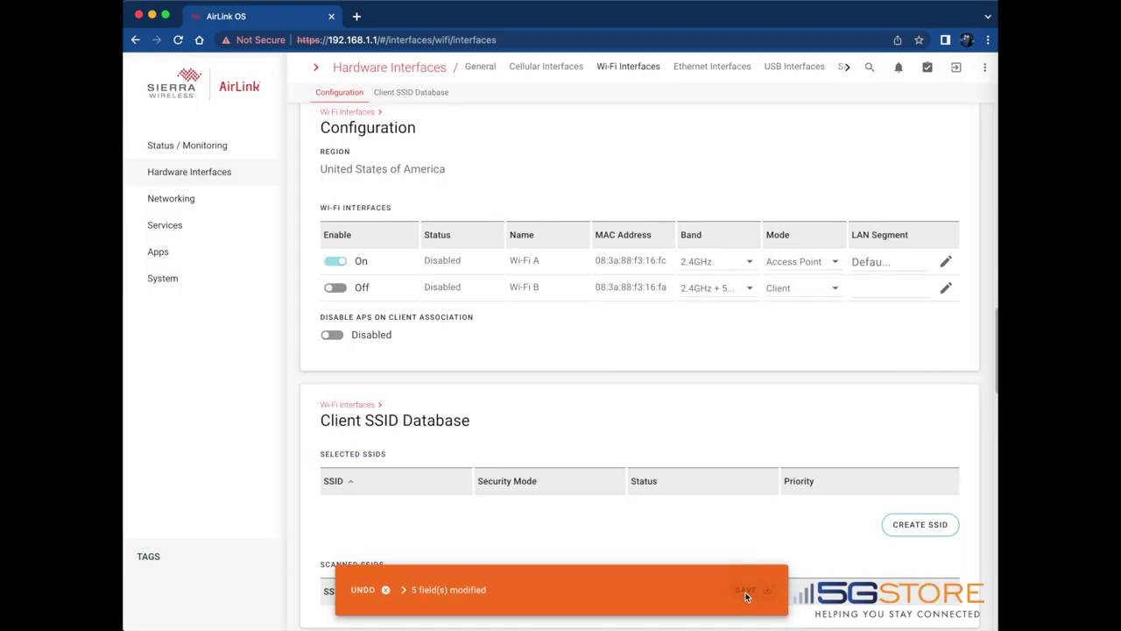
{"action": "left_click", "coordinate": [747, 590]}
Step: Enable the Wi-Fi B interface in Client mode, set its band to 5GHz and save the configuration
{"action": "left_click", "coordinate": [335, 288]}
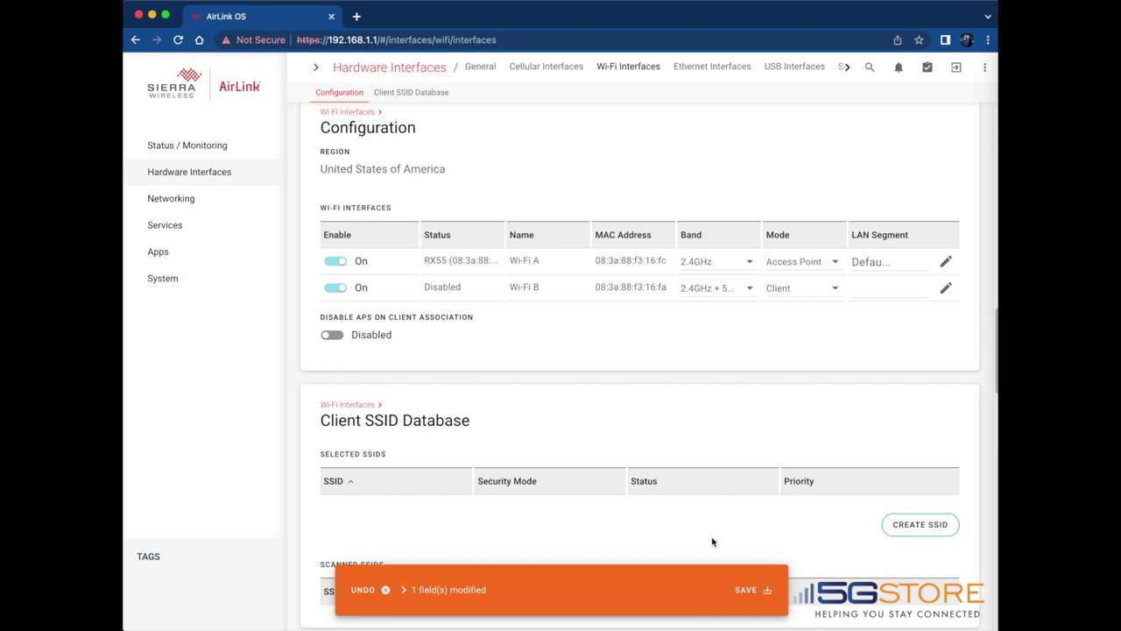
{"action": "left_click", "coordinate": [741, 287]}
{"action": "left_click", "coordinate": [719, 339]}
{"action": "left_click", "coordinate": [751, 591]}
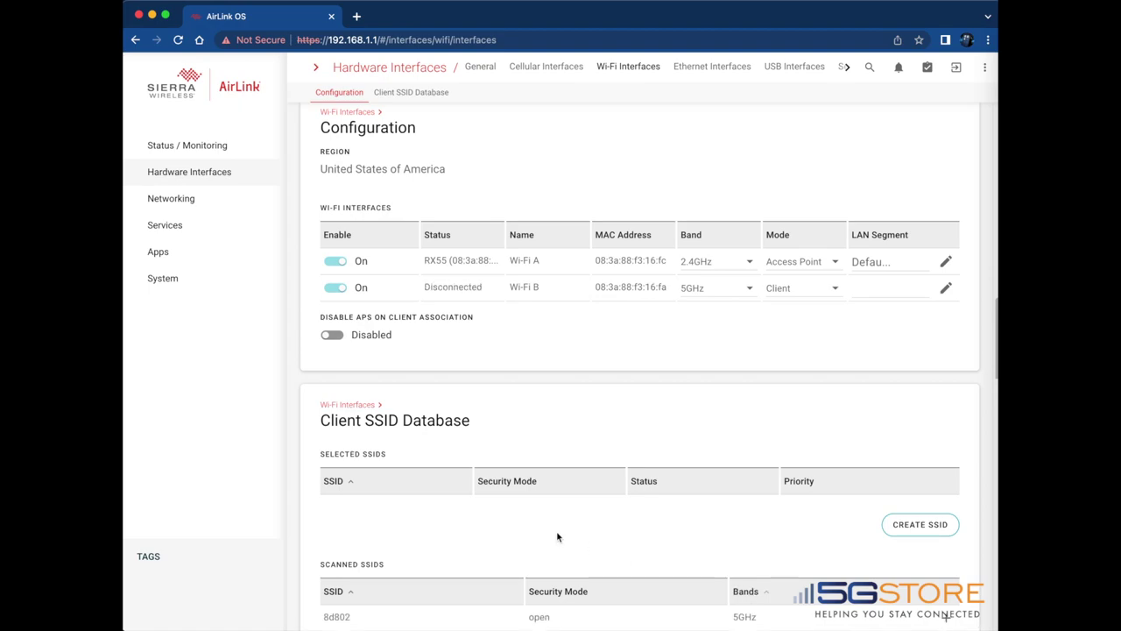
Step: Add the scanned Firefly network to the selected client SSIDs and enter its security passphrase
{"action": "scroll", "coordinate": [483, 513], "scroll_direction": "down", "scroll_amount": 1}
{"action": "scroll", "coordinate": [471, 520], "scroll_direction": "down", "scroll_amount": 5}
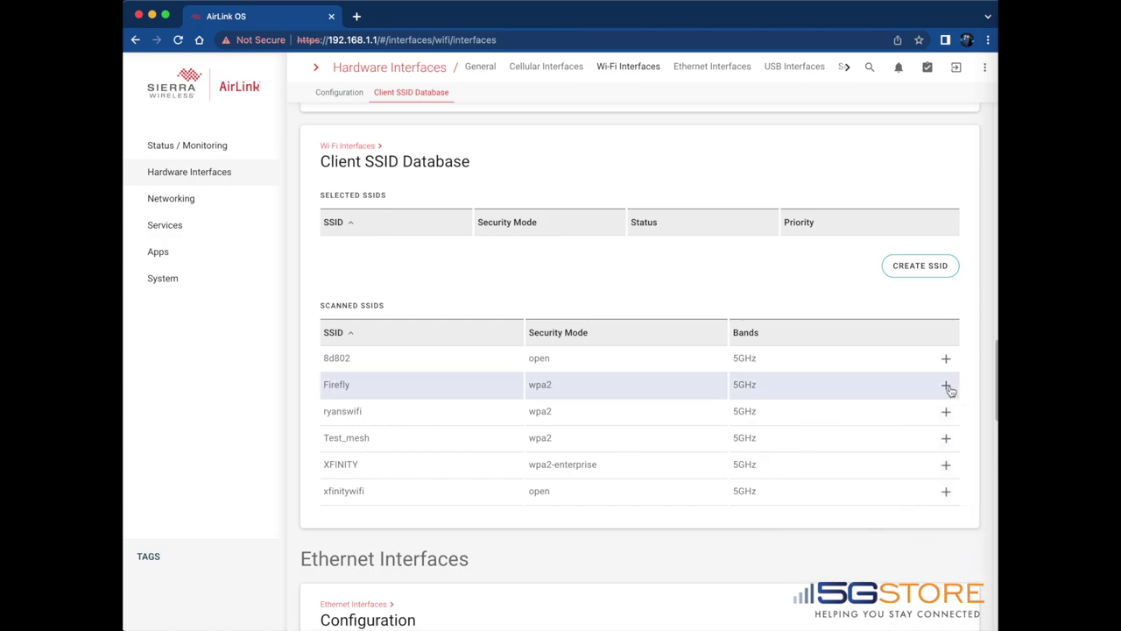
{"action": "left_click", "coordinate": [946, 386]}
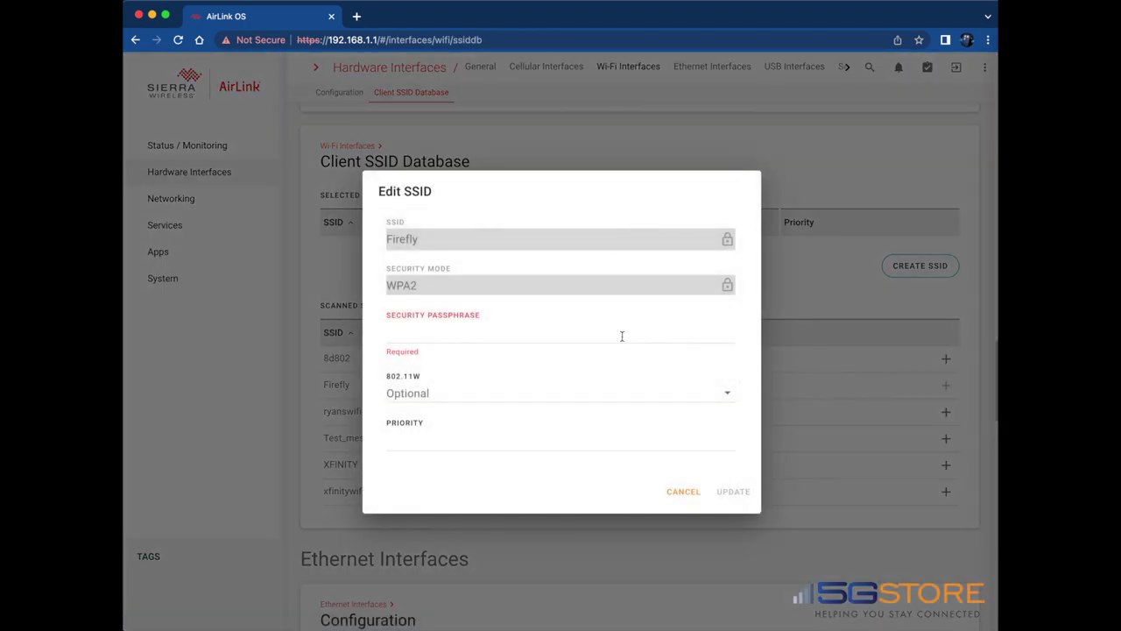
{"action": "left_click", "coordinate": [498, 332]}
{"action": "type", "text": "••••"}
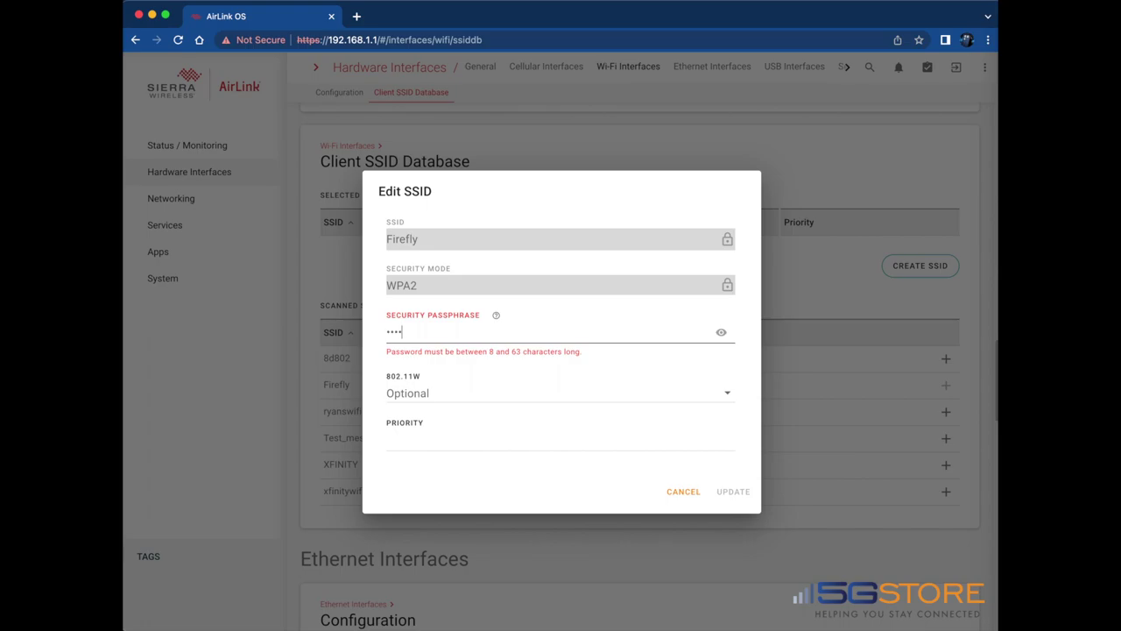
{"action": "type", "text": "••••••"}
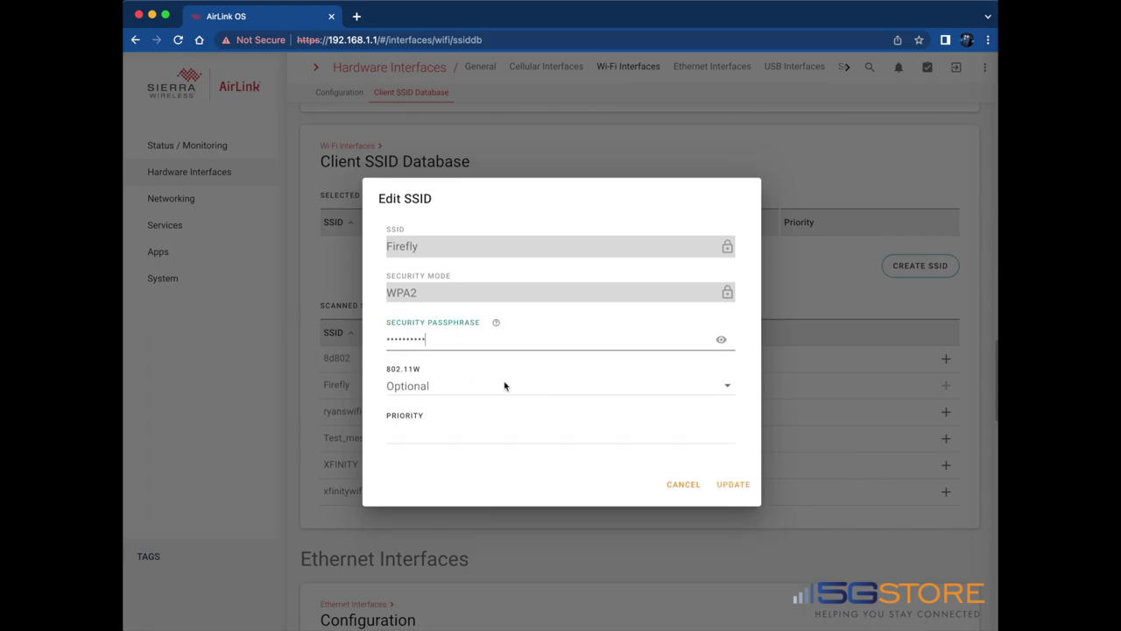
{"action": "left_click", "coordinate": [727, 483]}
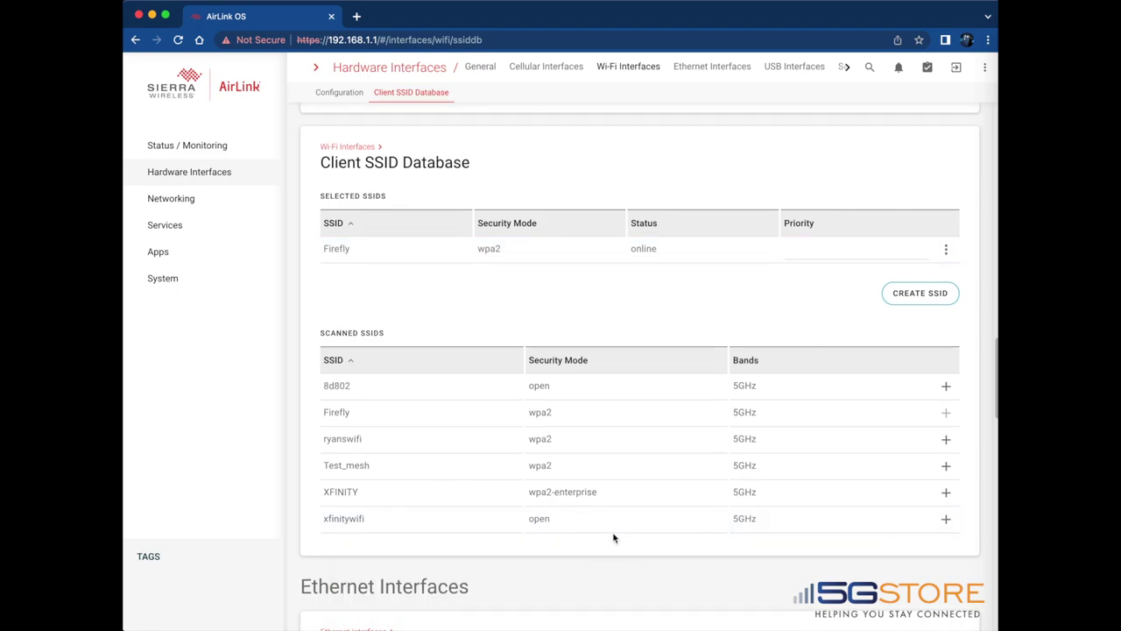
Step: Check the connection status of Wi-Fi B in the Wi-Fi interfaces table
{"action": "scroll", "coordinate": [615, 528], "scroll_direction": "up", "scroll_amount": 5}
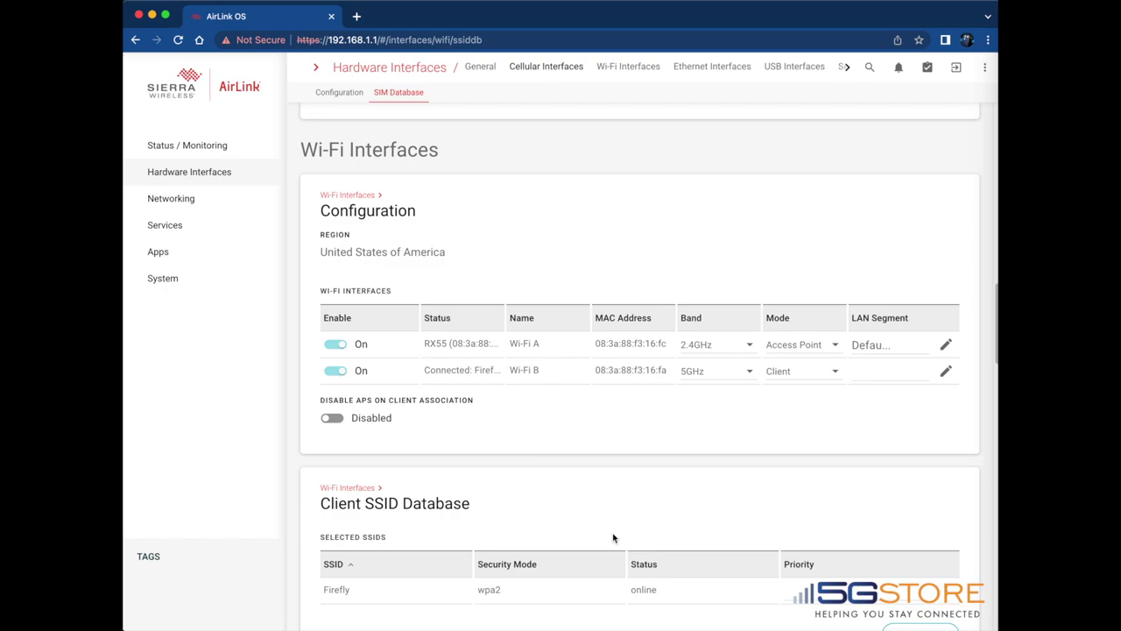
{"action": "scroll", "coordinate": [613, 538], "scroll_direction": "up", "scroll_amount": 1}
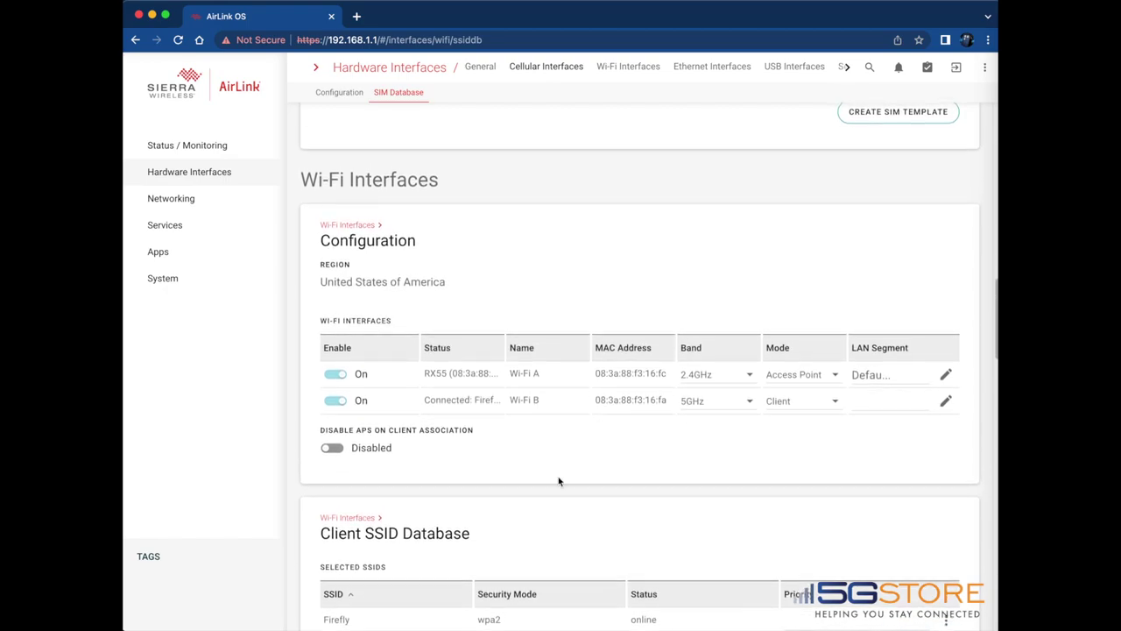
{"action": "mouse_move", "coordinate": [440, 429]}
{"action": "mouse_move", "coordinate": [455, 410]}
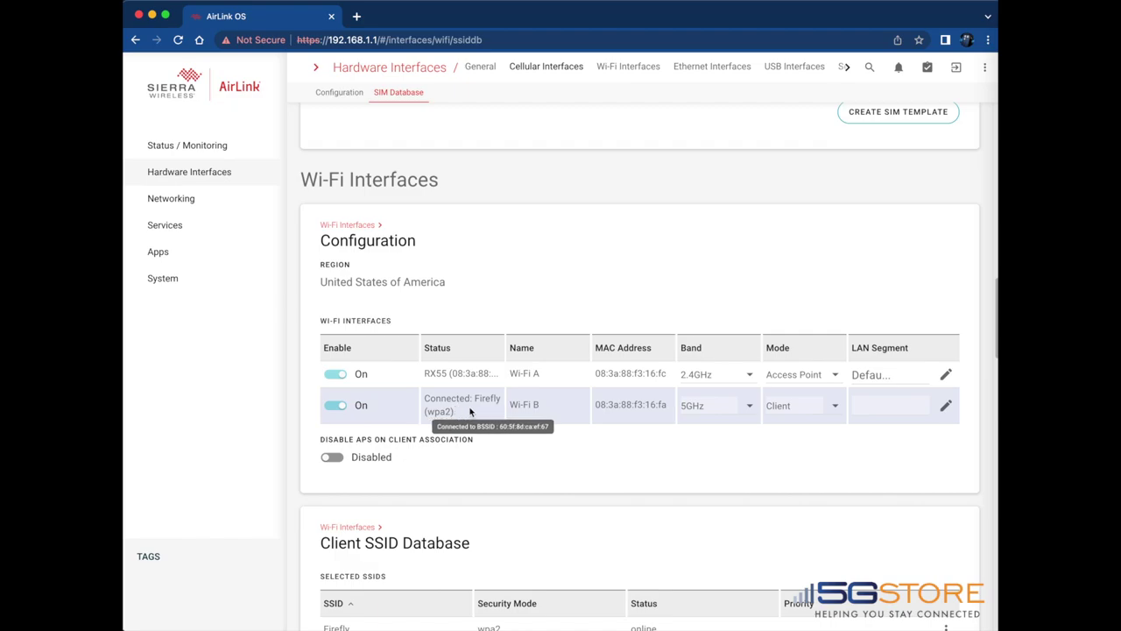
Step: Open the system dashboard under Status / Monitoring to review the router's connections
{"action": "left_click", "coordinate": [184, 147]}
{"action": "left_click", "coordinate": [333, 165]}
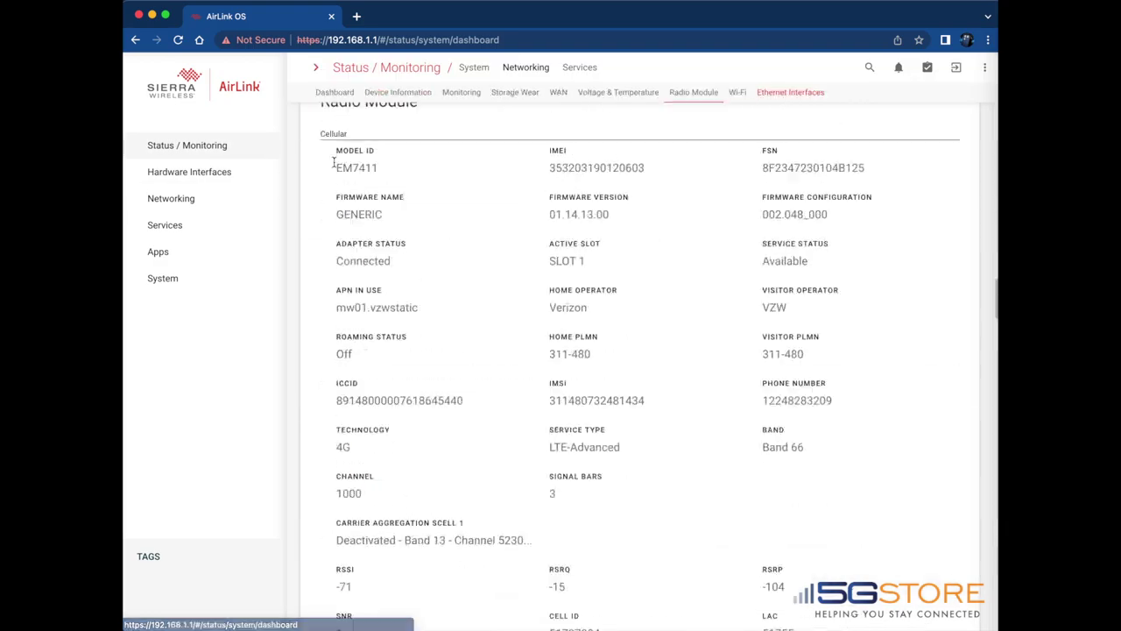